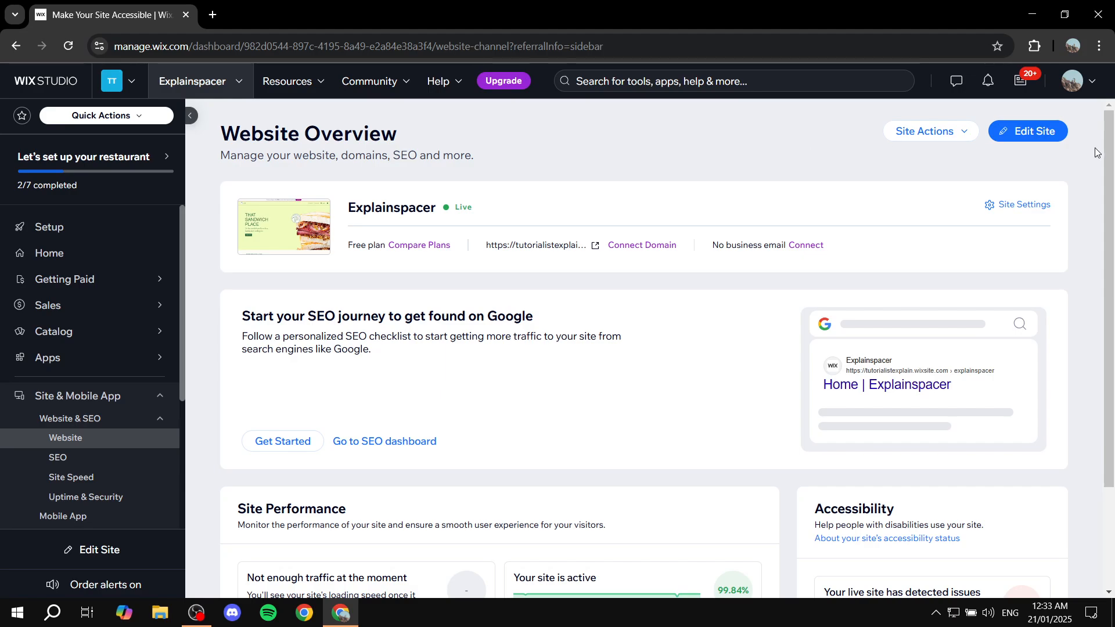
# - Open the Explainspacer website for editing
pyautogui.click(1033, 132)
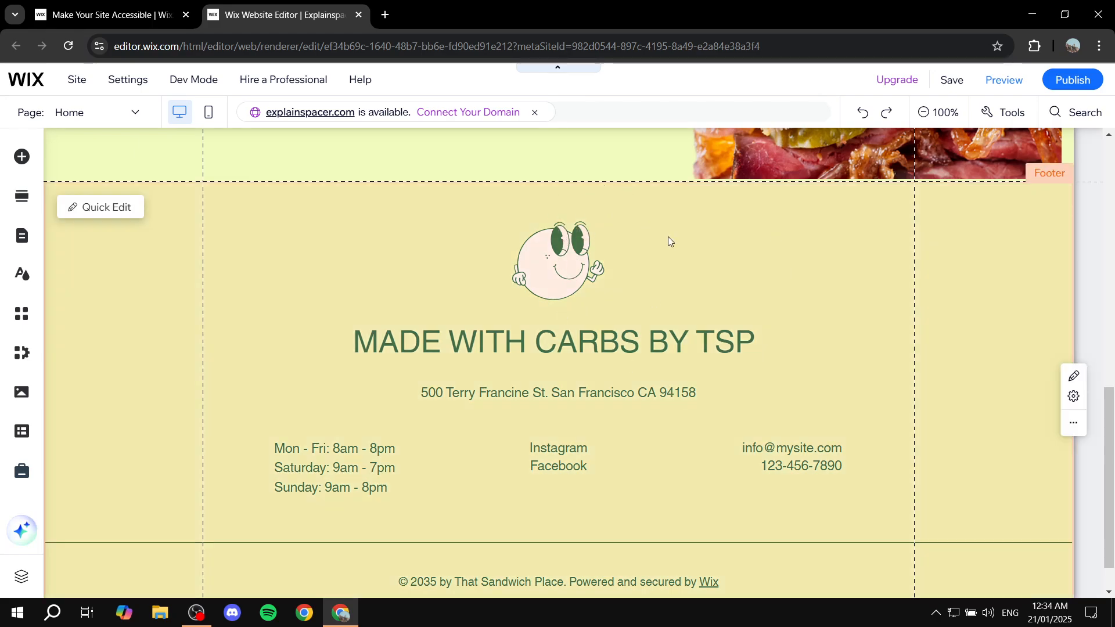
pyautogui.scroll(1, 666, 241)
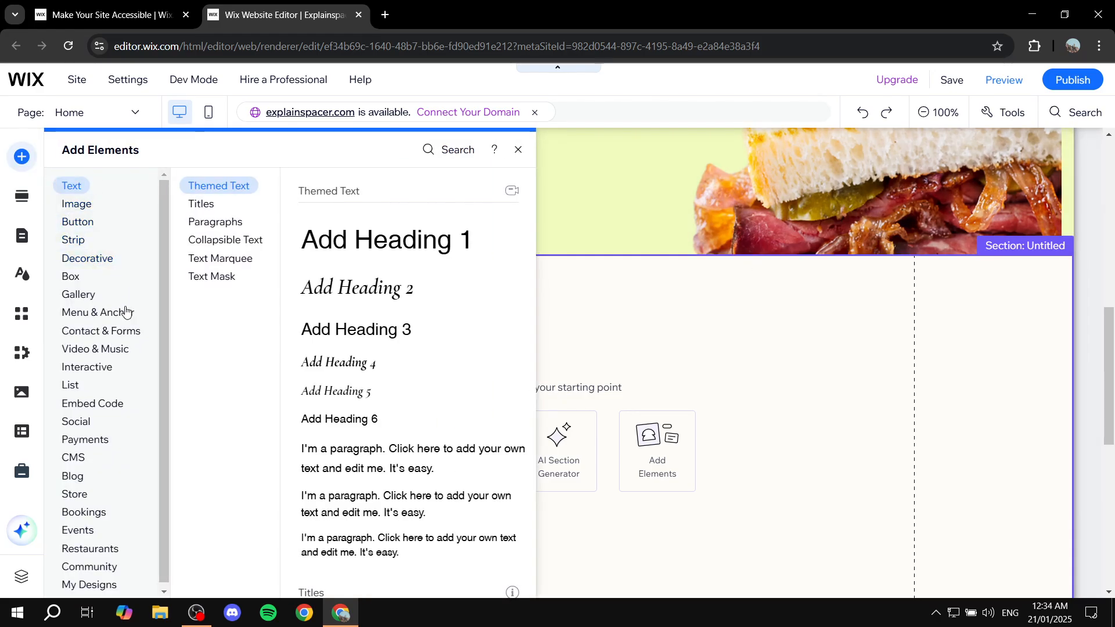
# - Add the interactive box slideshow with the "Drink" slide to the blank section above the footer
pyautogui.moveTo(107, 375)
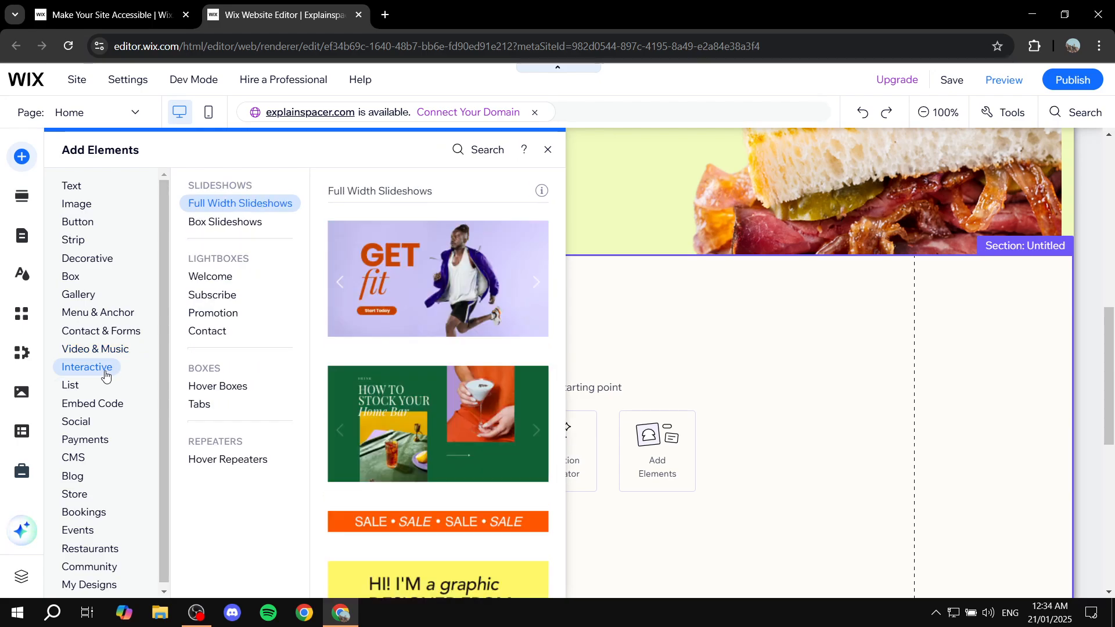
pyautogui.click(249, 222)
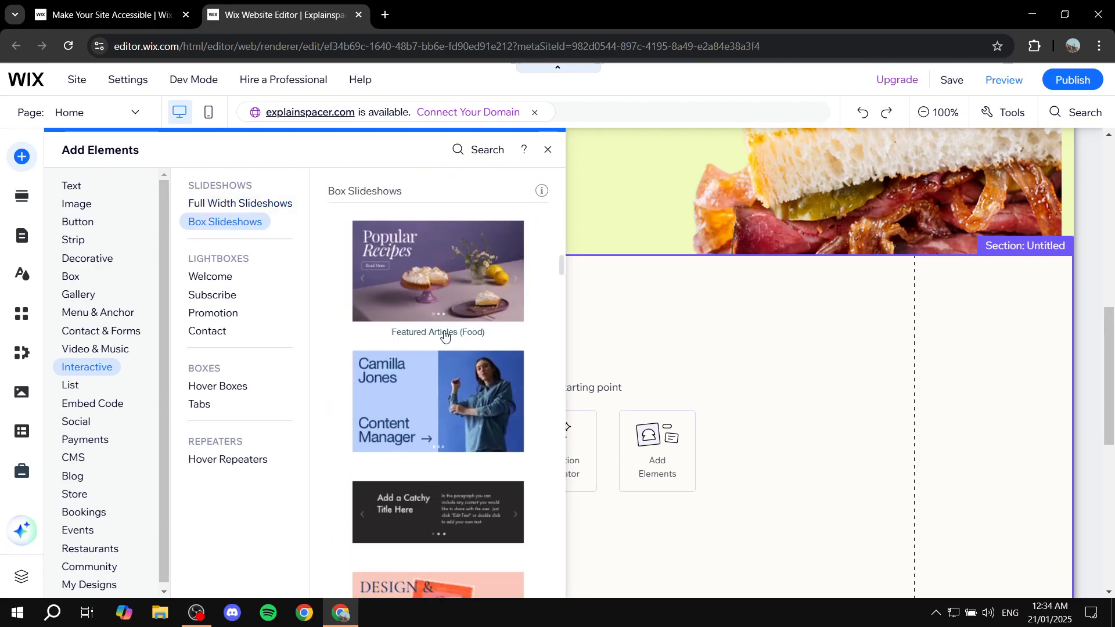
pyautogui.scroll(-6, 444, 336)
pyautogui.click(454, 321)
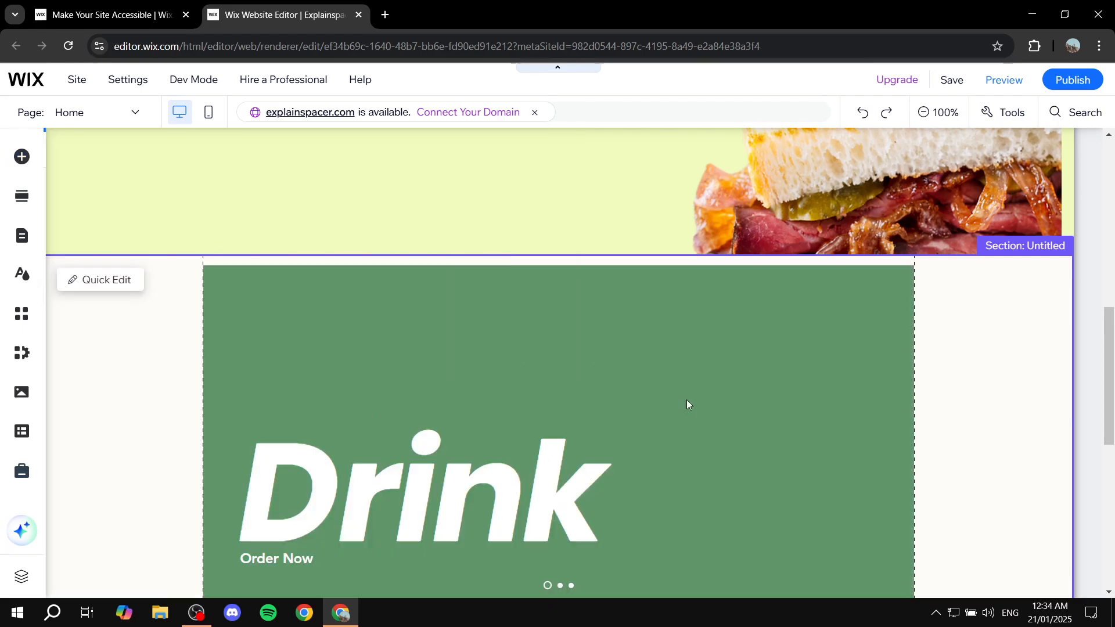
pyautogui.scroll(-2, 590, 273)
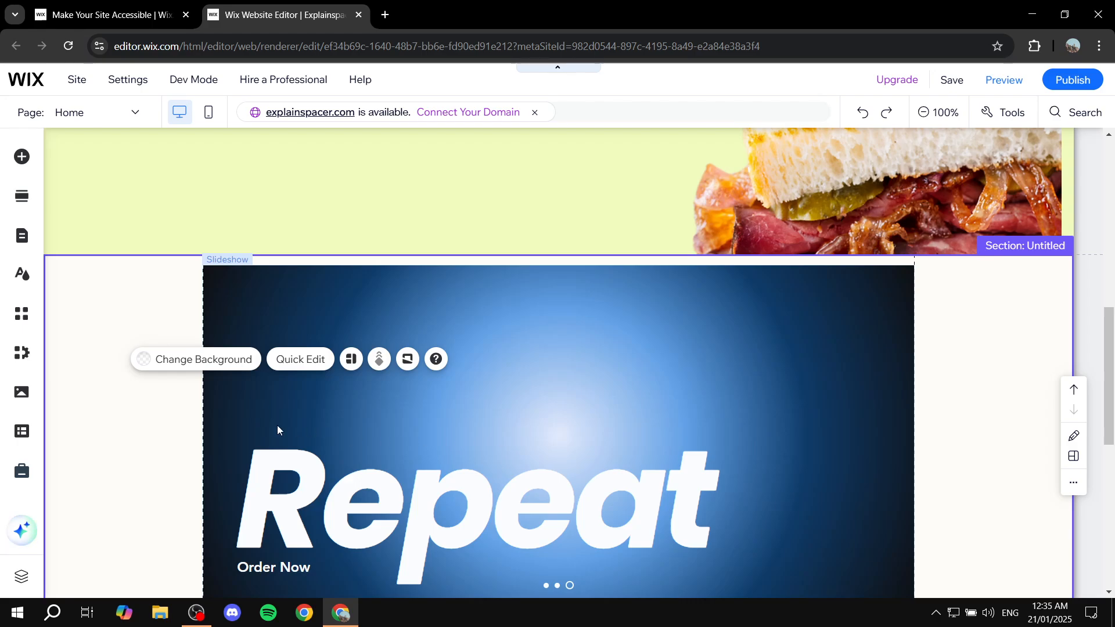
# - Select the slideshow and step through its slides from the first to the third
pyautogui.click(277, 426)
pyautogui.click(213, 261)
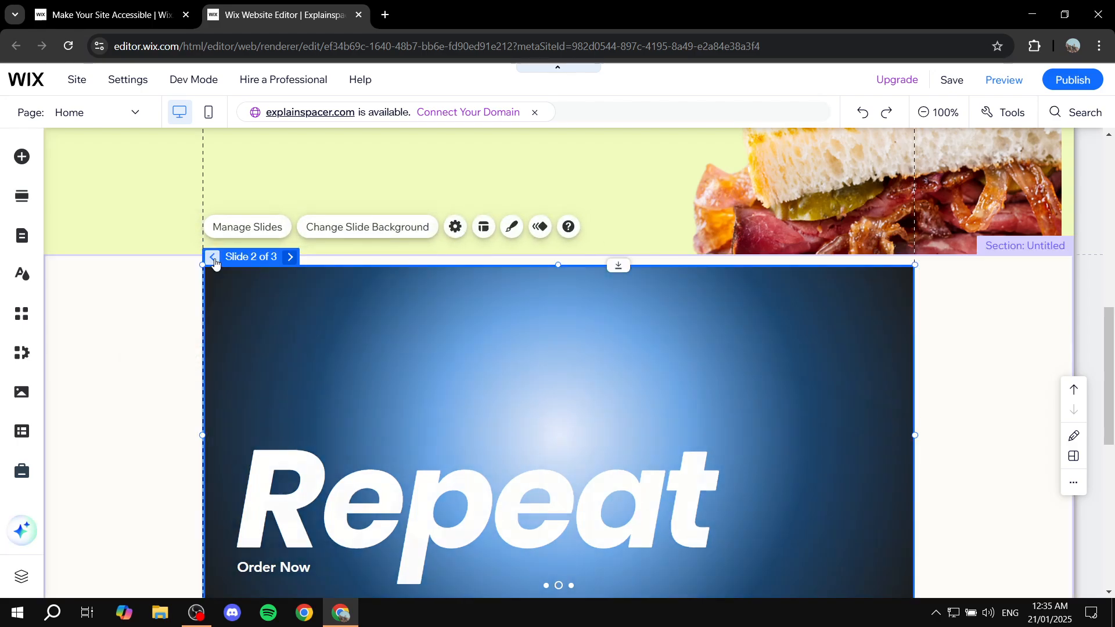
pyautogui.click(213, 260)
pyautogui.scroll(-2, 434, 342)
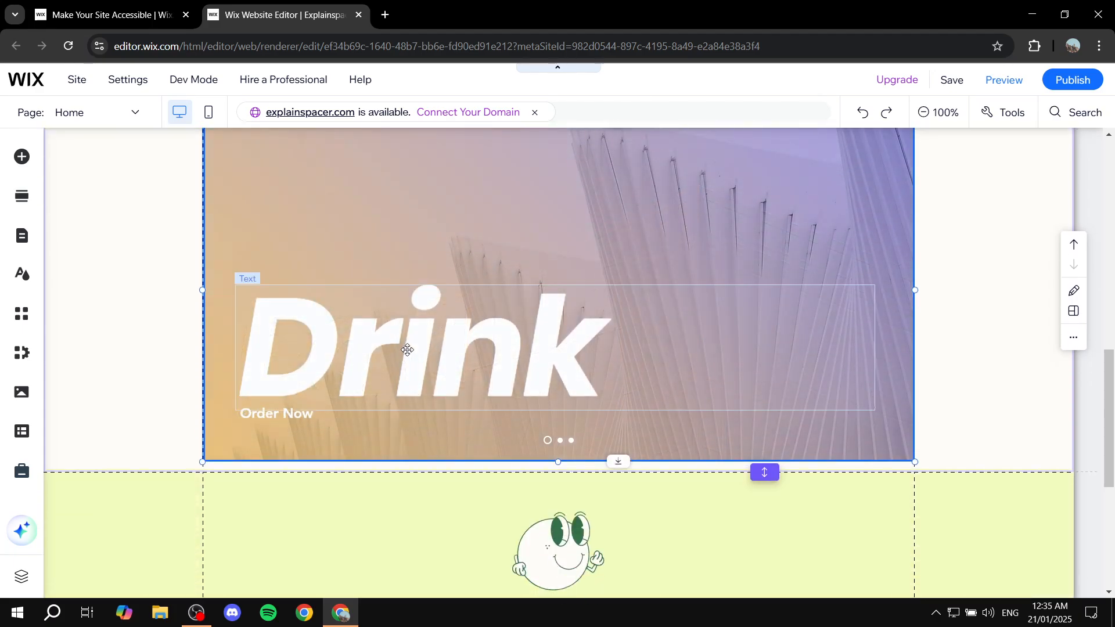
pyautogui.scroll(1, 656, 299)
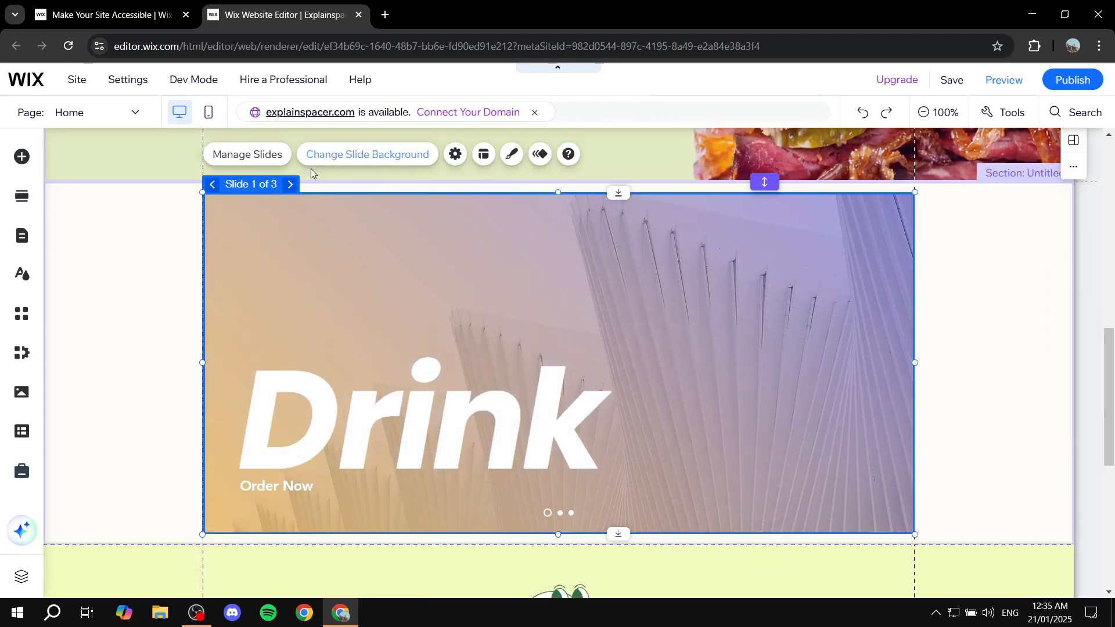
pyautogui.click(289, 186)
pyautogui.click(290, 186)
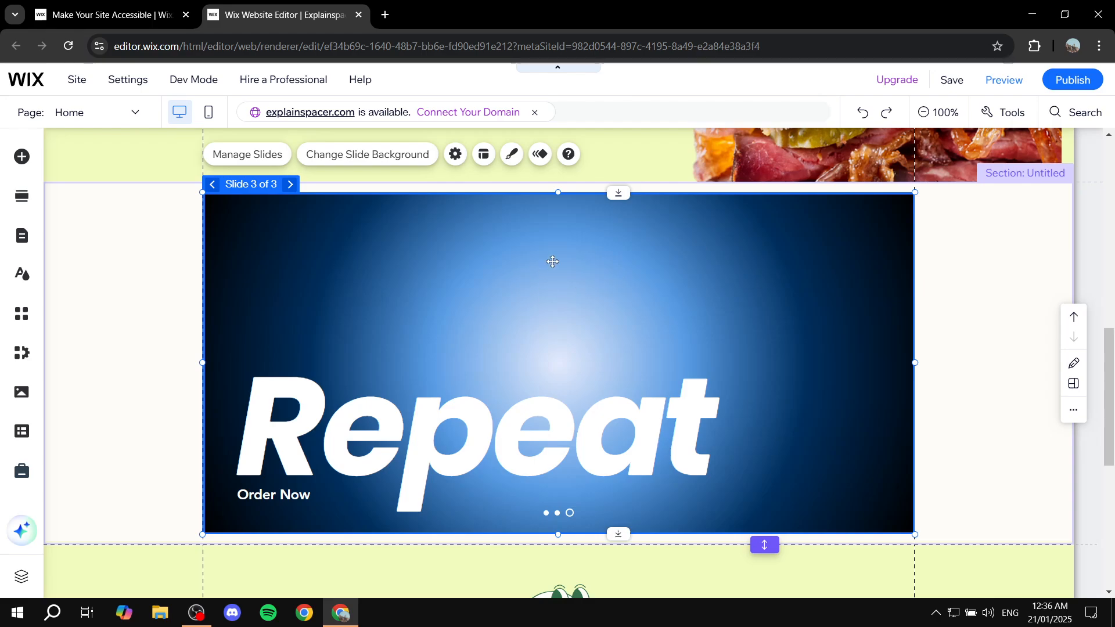
# - Duplicate the slideshow and move the copy down so it overlaps the footer
pyautogui.rightClick(607, 279)
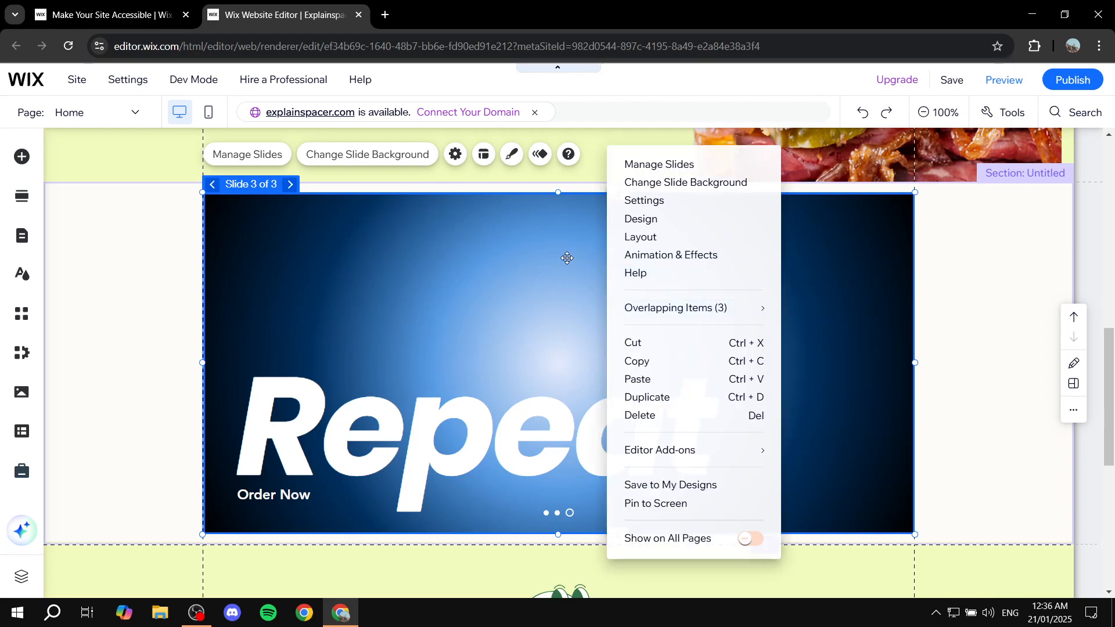
pyautogui.click(458, 269)
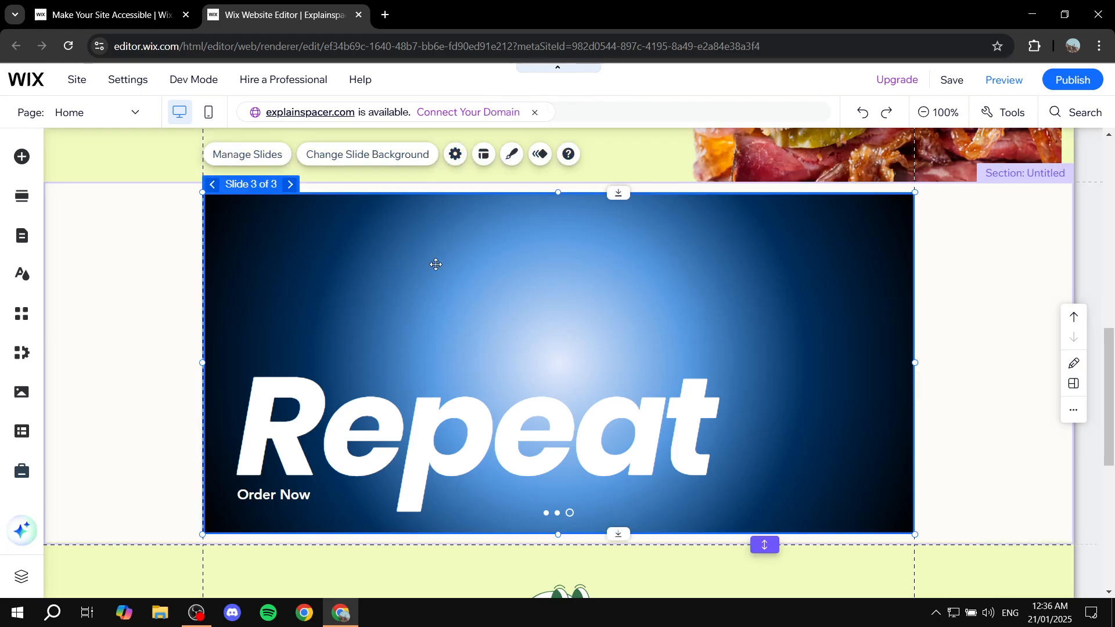
pyautogui.rightClick(535, 292)
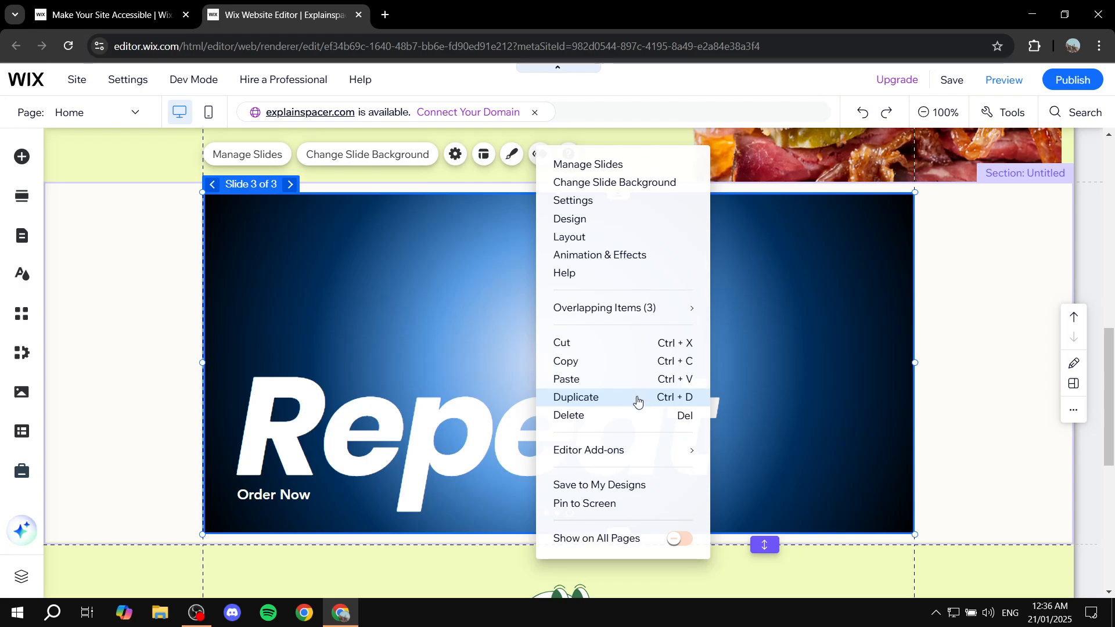
pyautogui.click(697, 398)
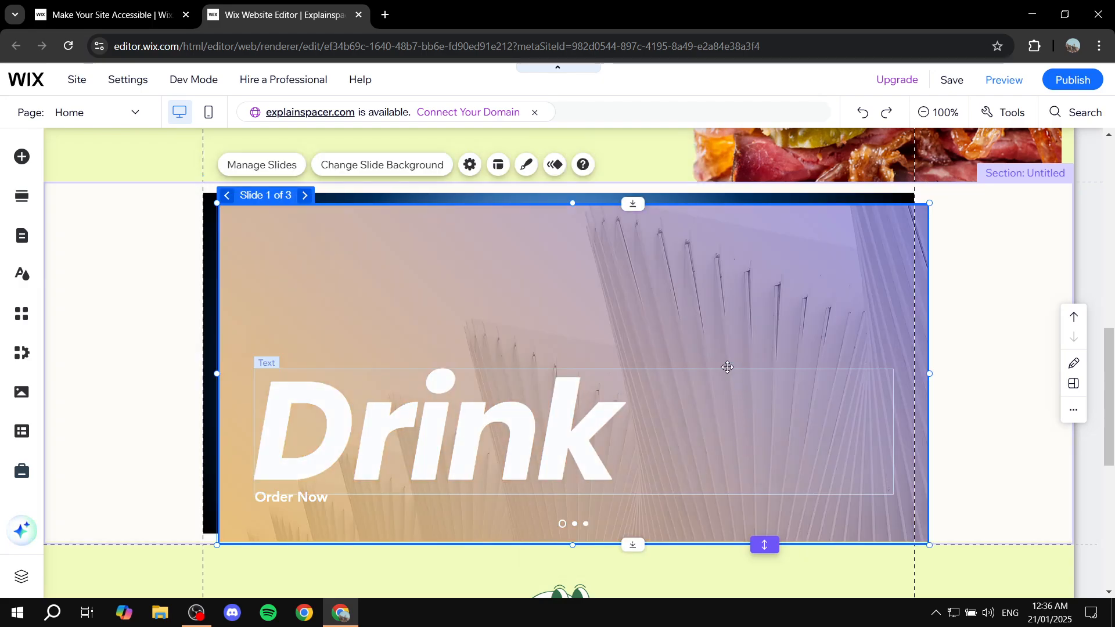
pyautogui.moveTo(632, 279); pyautogui.dragTo(628, 598)
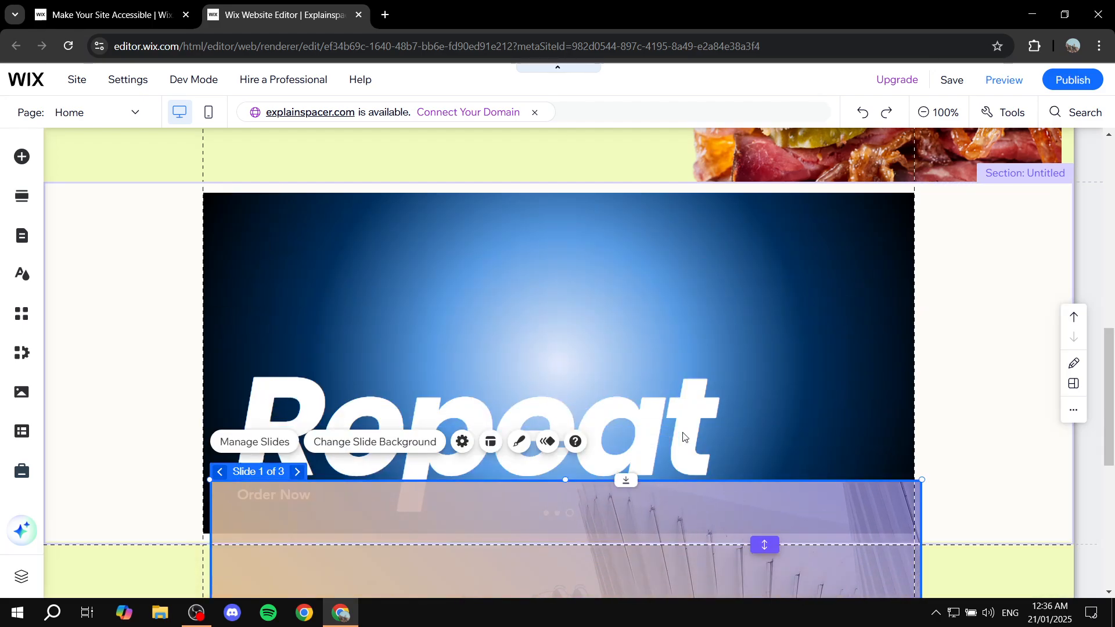
# - Delete the duplicated slideshow that overlaps the footer
pyautogui.scroll(-6, 690, 378)
pyautogui.scroll(4, 689, 295)
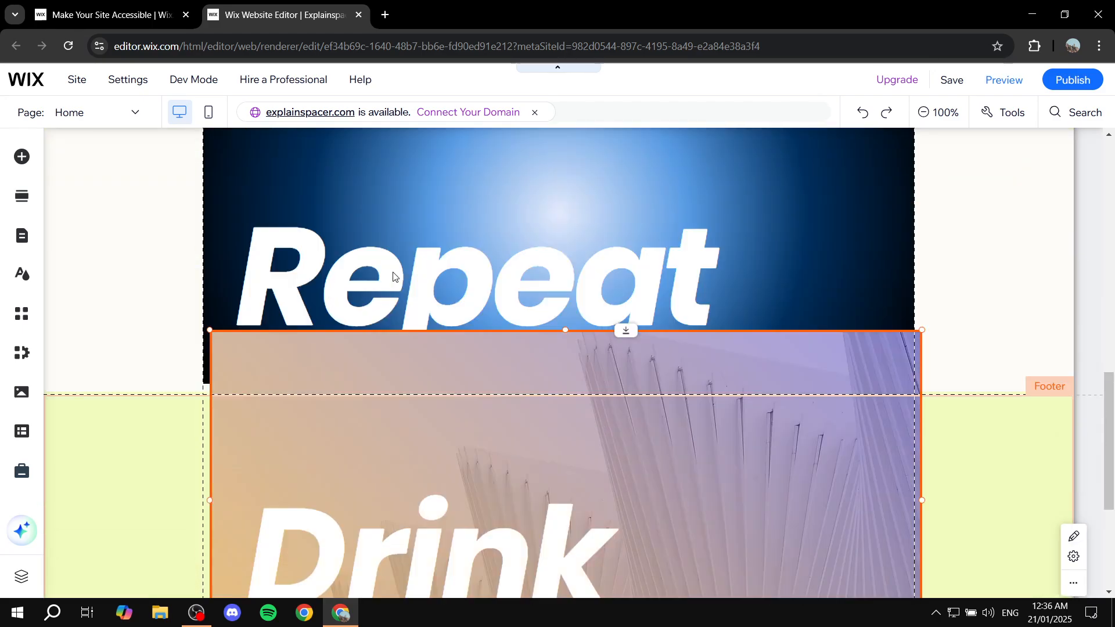
pyautogui.scroll(-1, 691, 490)
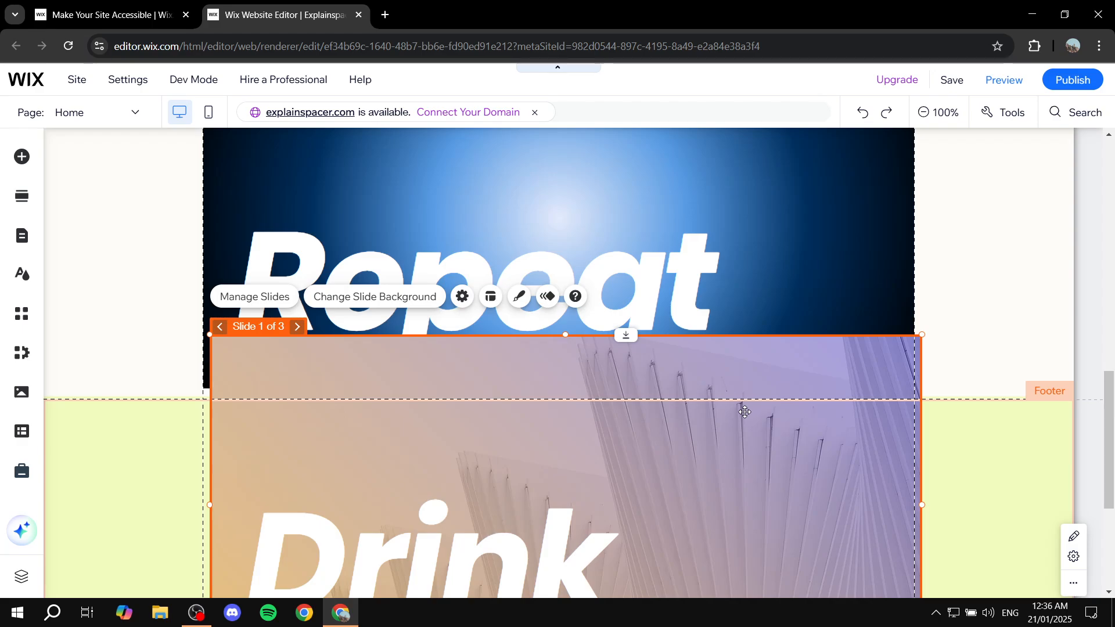
pyautogui.press('Delete')
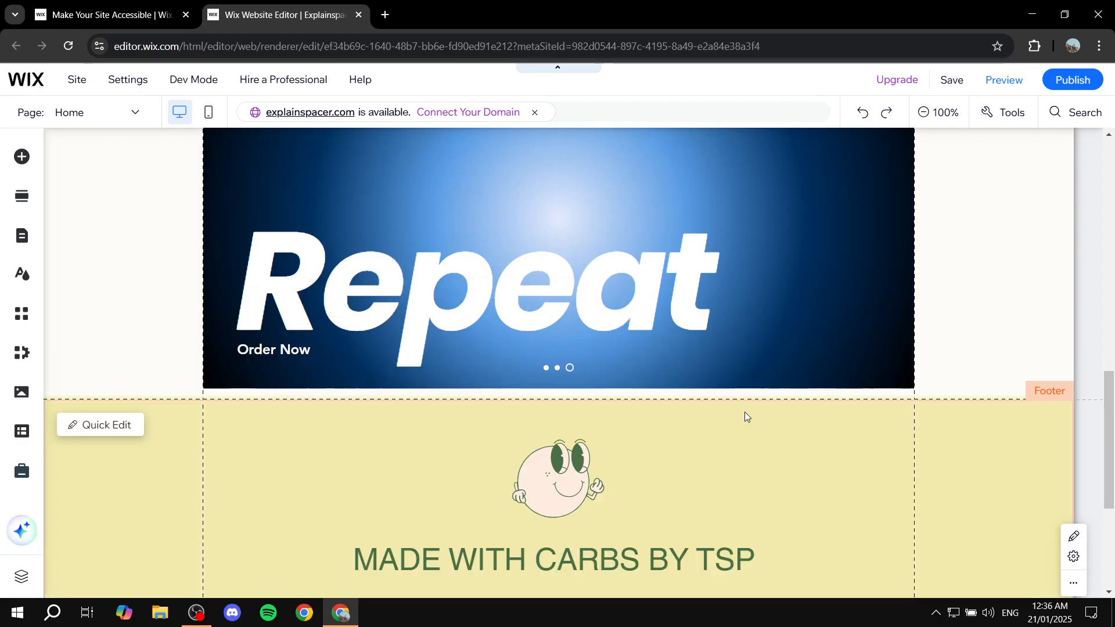
# - Copy the original slideshow on the Home page
pyautogui.scroll(2, 745, 412)
pyautogui.click(711, 233)
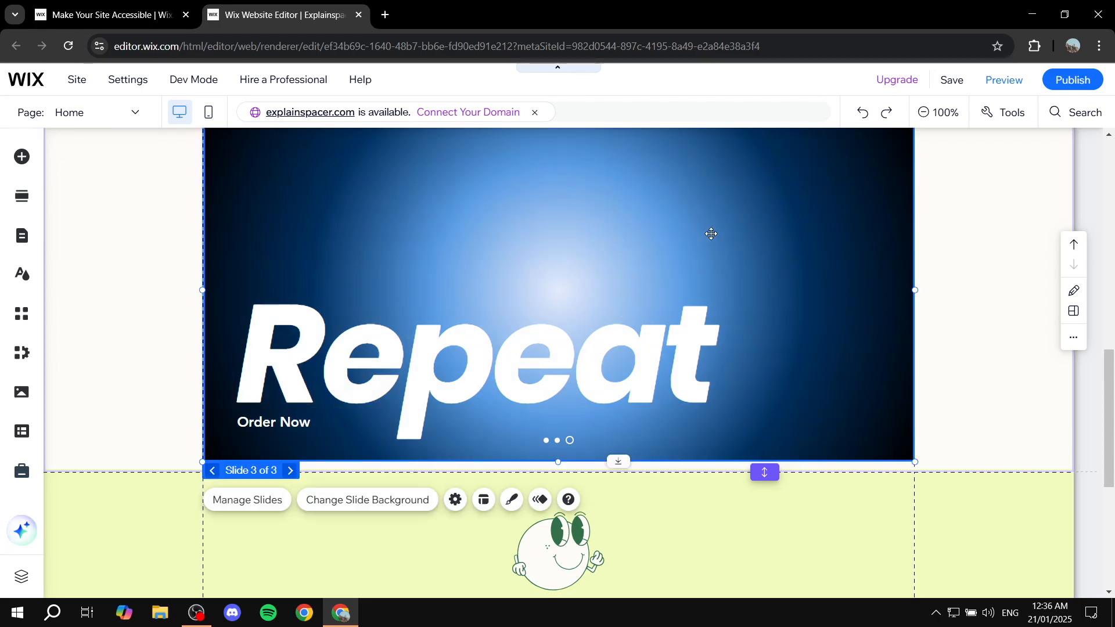
pyautogui.scroll(3, 866, 281)
pyautogui.scroll(-2, 699, 269)
pyautogui.rightClick(700, 278)
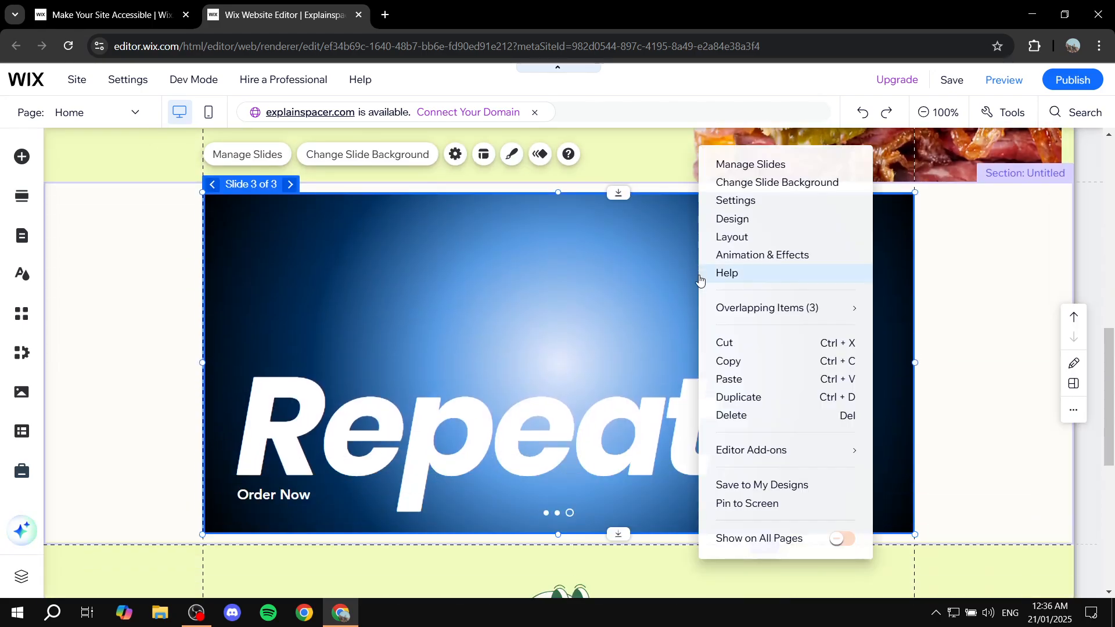
pyautogui.click(760, 368)
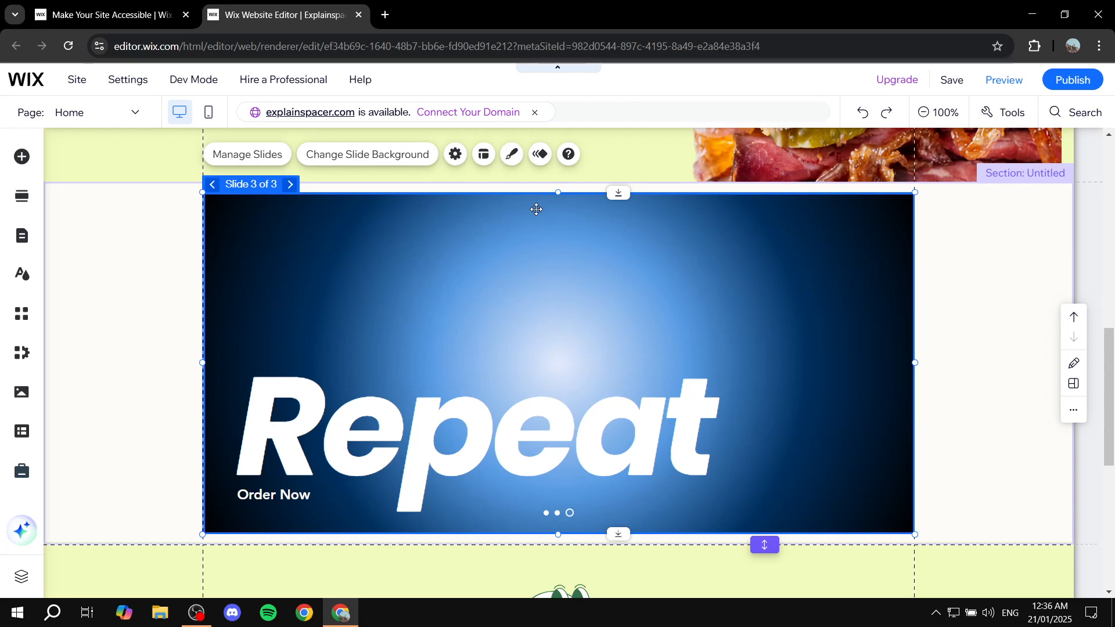
# - Switch to the T3 page under Example 1 and go to its empty section
pyautogui.click(104, 115)
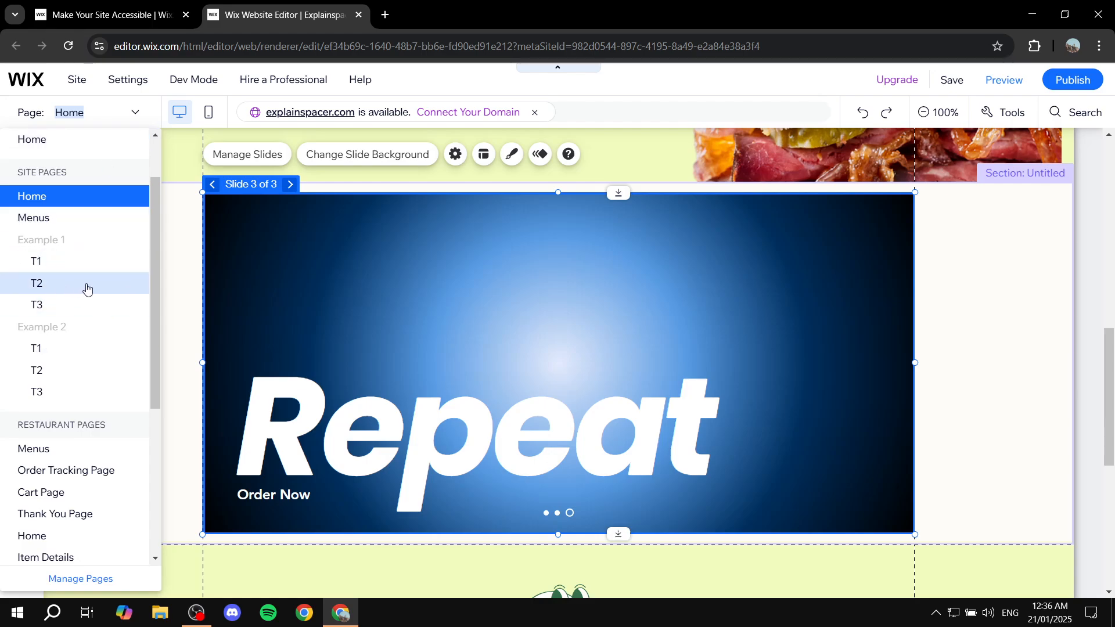
pyautogui.click(83, 306)
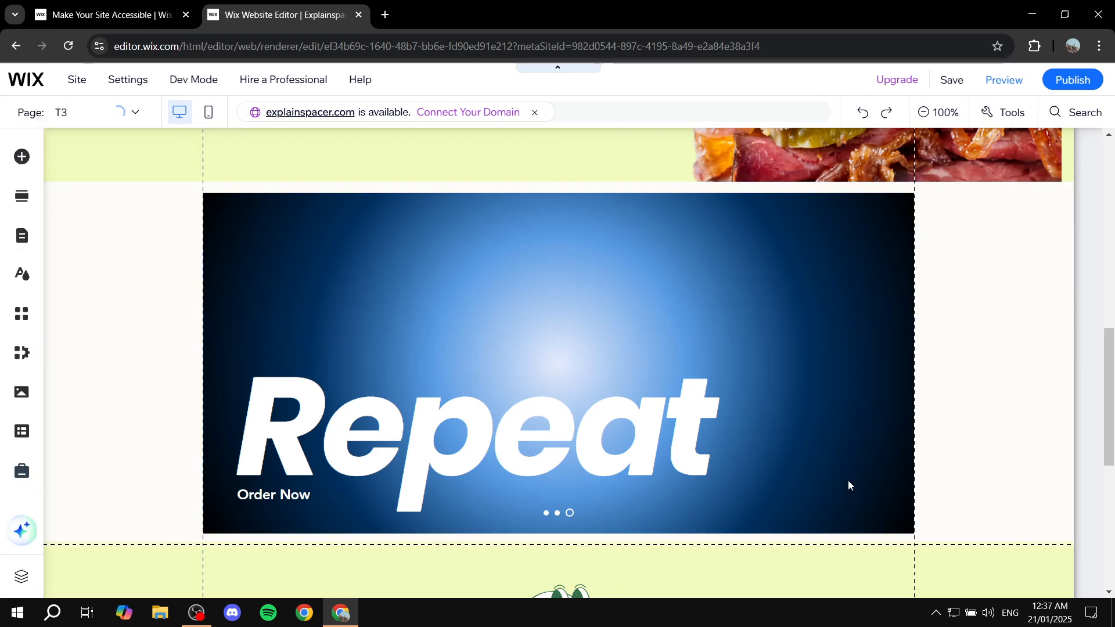
pyautogui.scroll(-10, 680, 440)
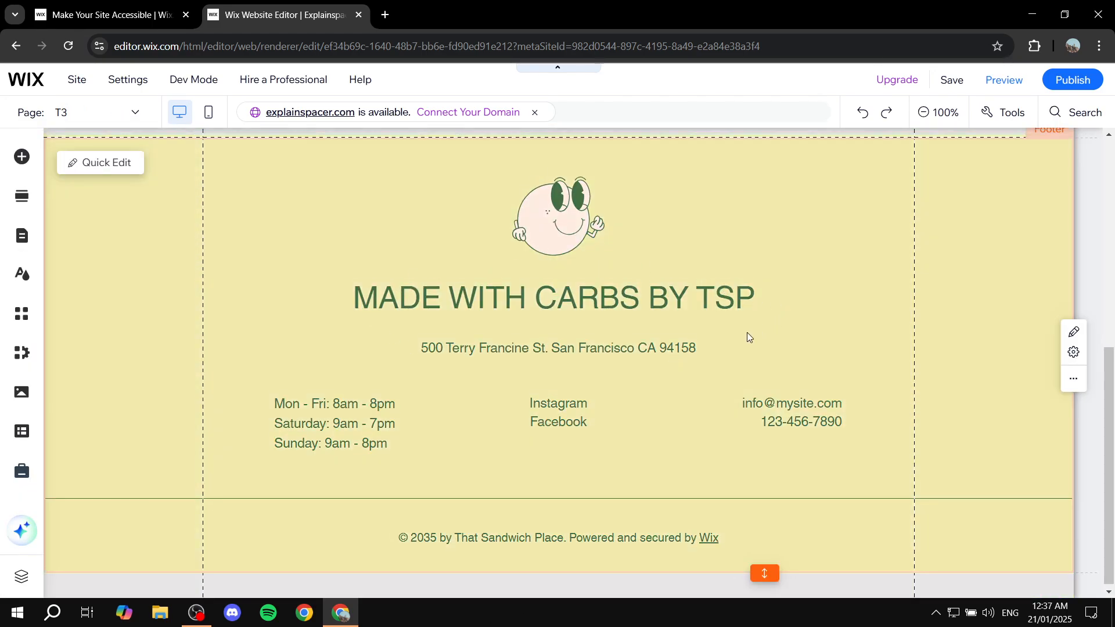
pyautogui.scroll(5, 747, 332)
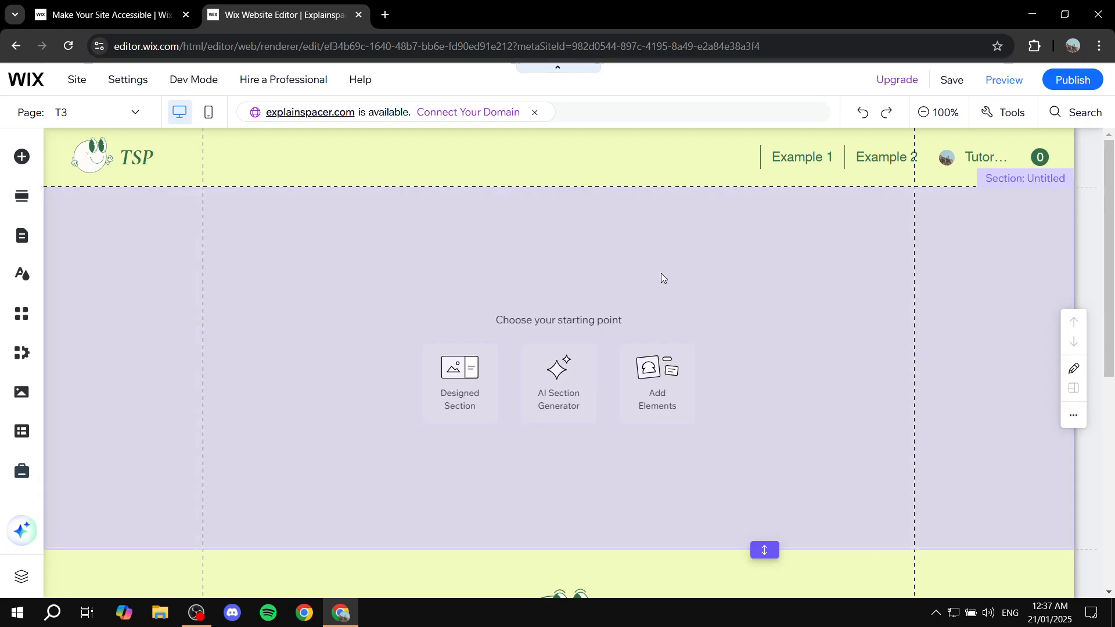
# - Paste the copied slideshow into the empty section of the T3 page
pyautogui.click(661, 273)
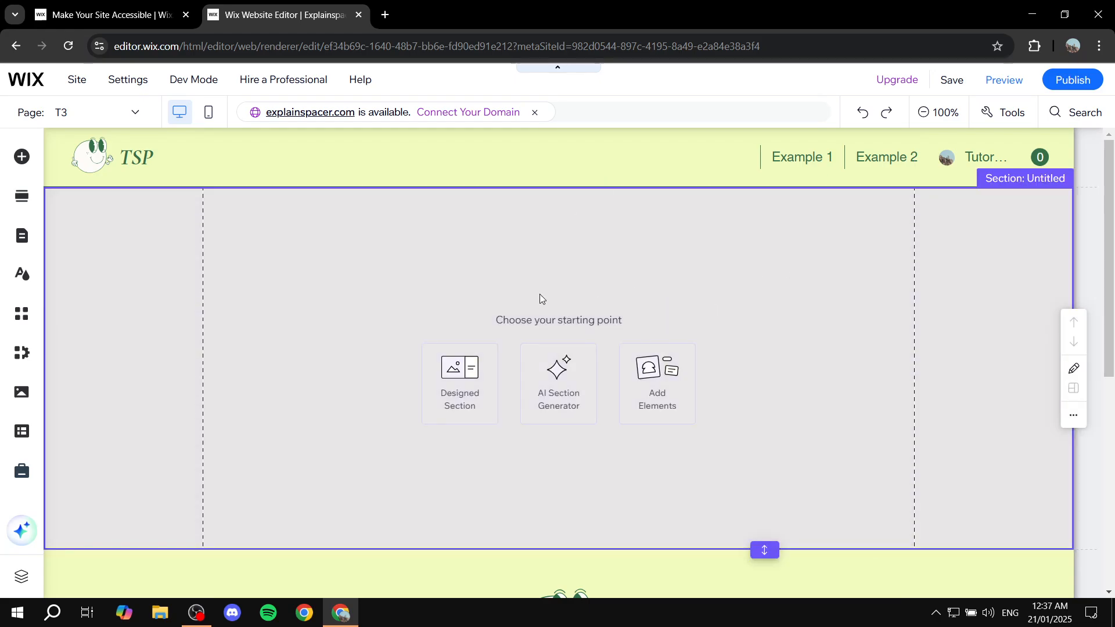
pyautogui.rightClick(447, 279)
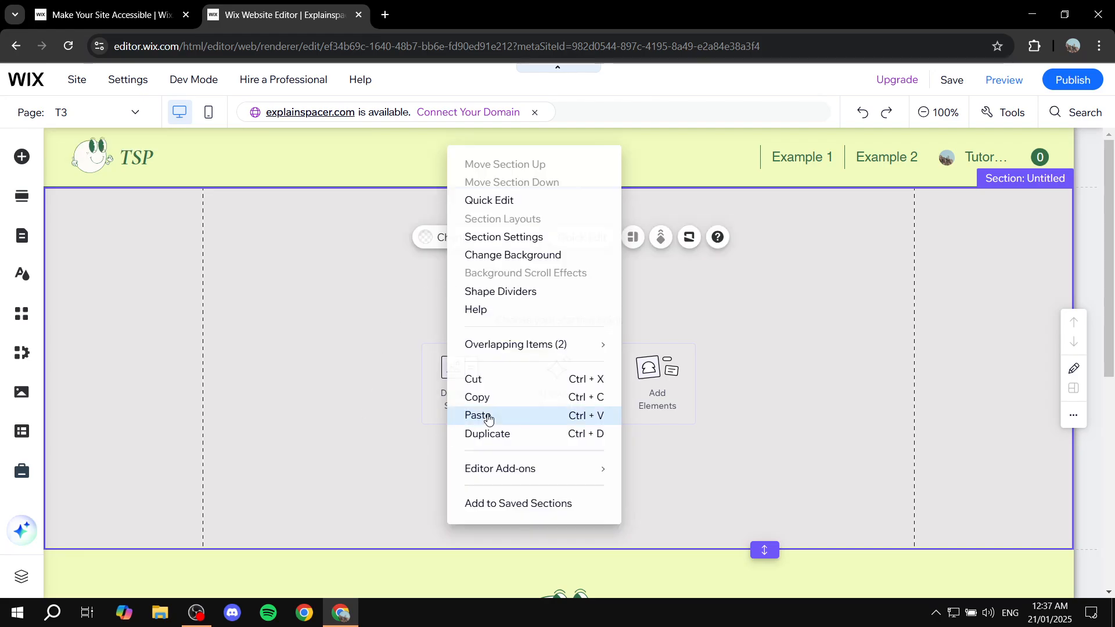
pyautogui.click(348, 348)
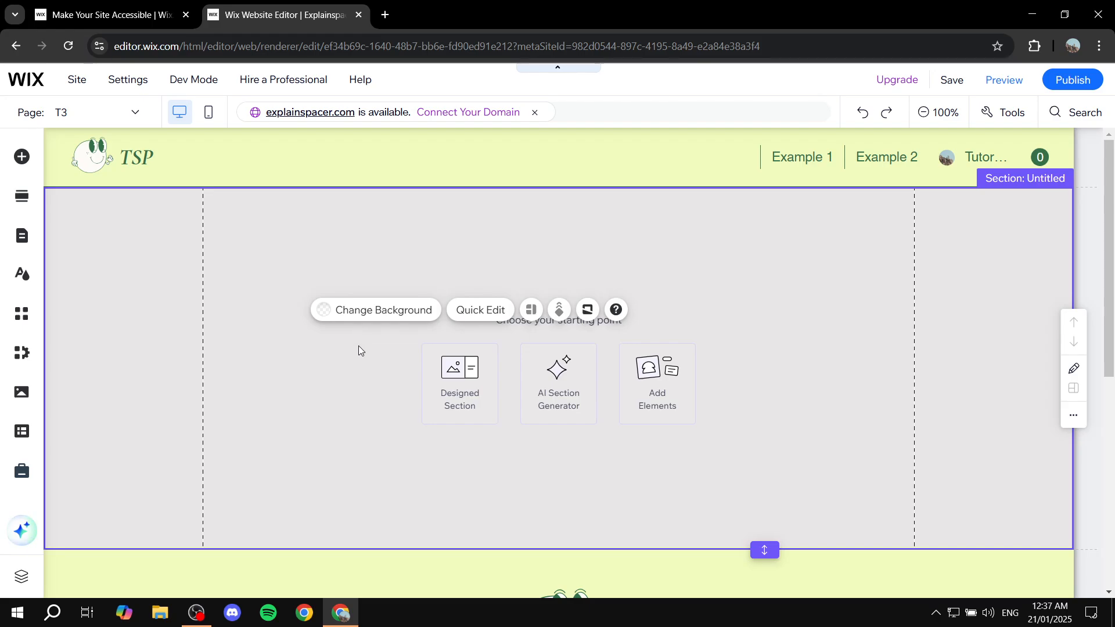
pyautogui.hotkey('ctrl', 'v')
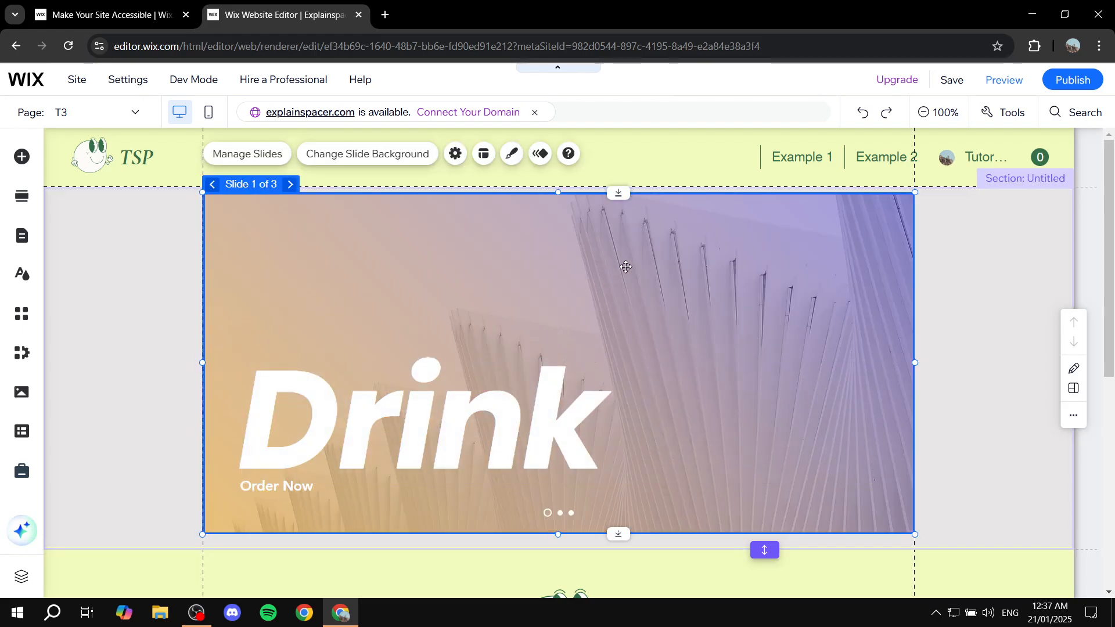
# - Move the pasted slideshow up to the section's top edge and shorten the section to end at the slideshow's bottom edge
pyautogui.moveTo(625, 267)
pyautogui.mouseDown()
pyautogui.moveTo(625, 281)
pyautogui.moveTo(631, 262)
pyautogui.mouseUp()
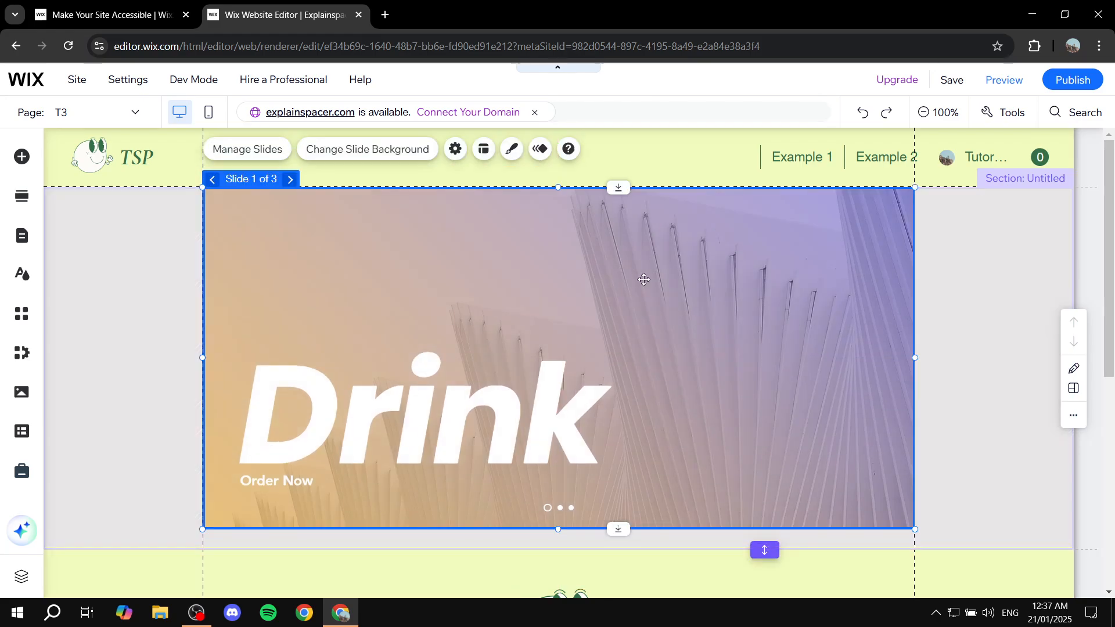
pyautogui.click(580, 542)
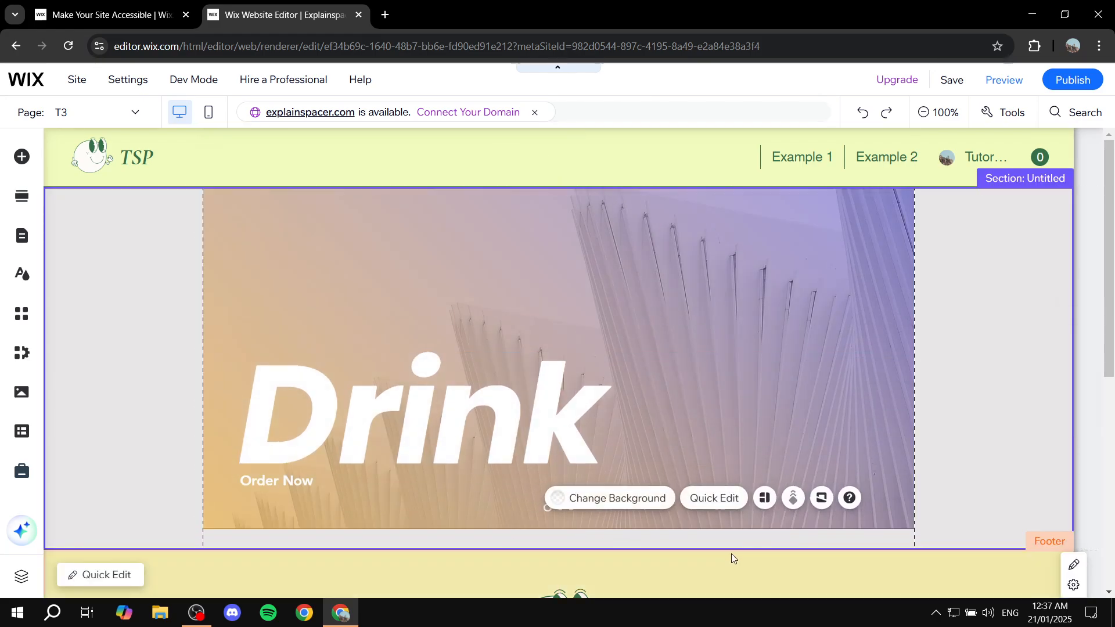
pyautogui.moveTo(764, 549); pyautogui.dragTo(764, 529)
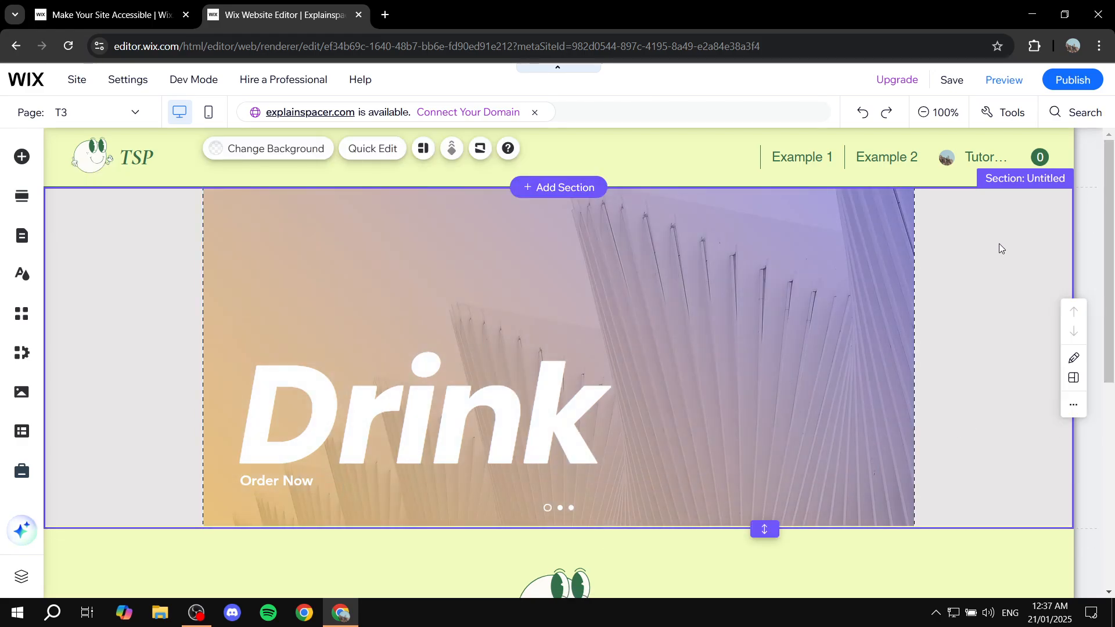
pyautogui.click(570, 248)
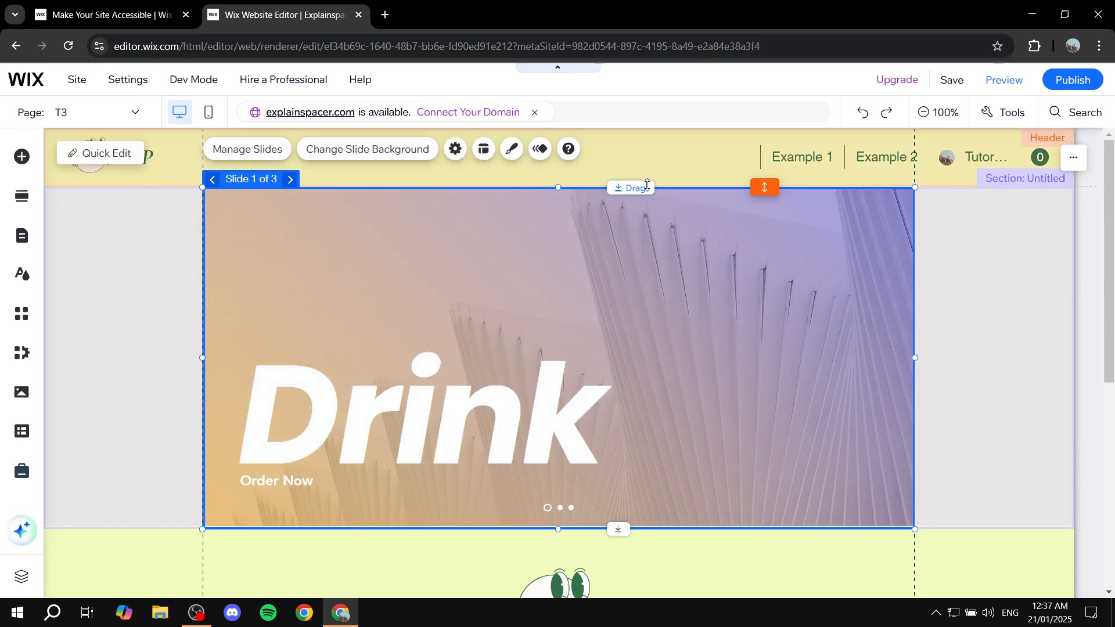
pyautogui.click(994, 246)
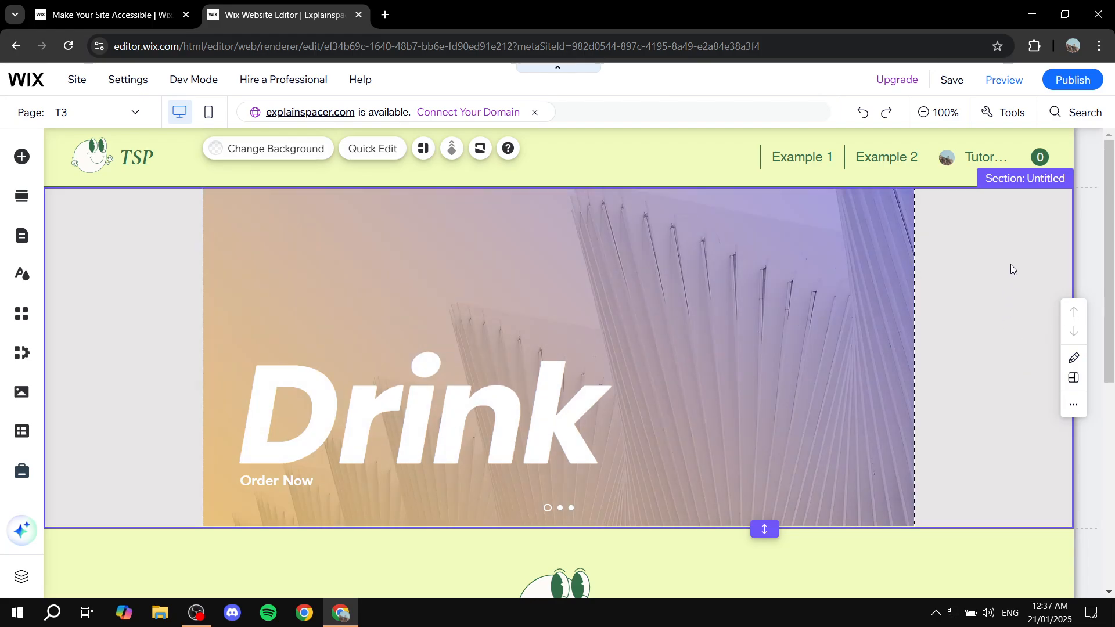
pyautogui.scroll(-5, 1011, 264)
pyautogui.scroll(5, 1007, 292)
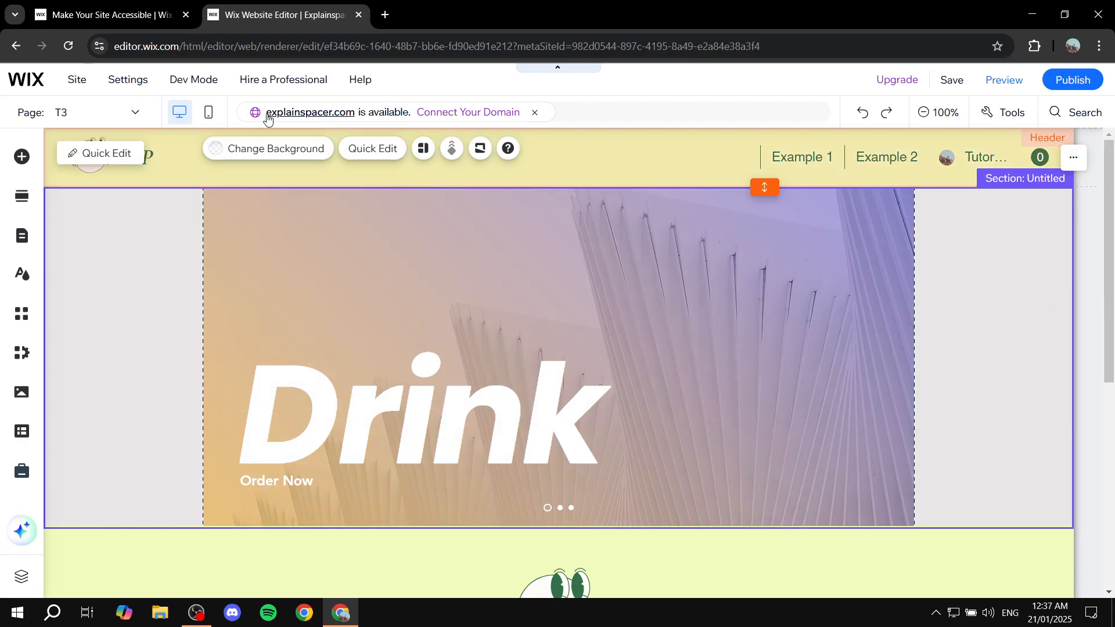
pyautogui.click(103, 112)
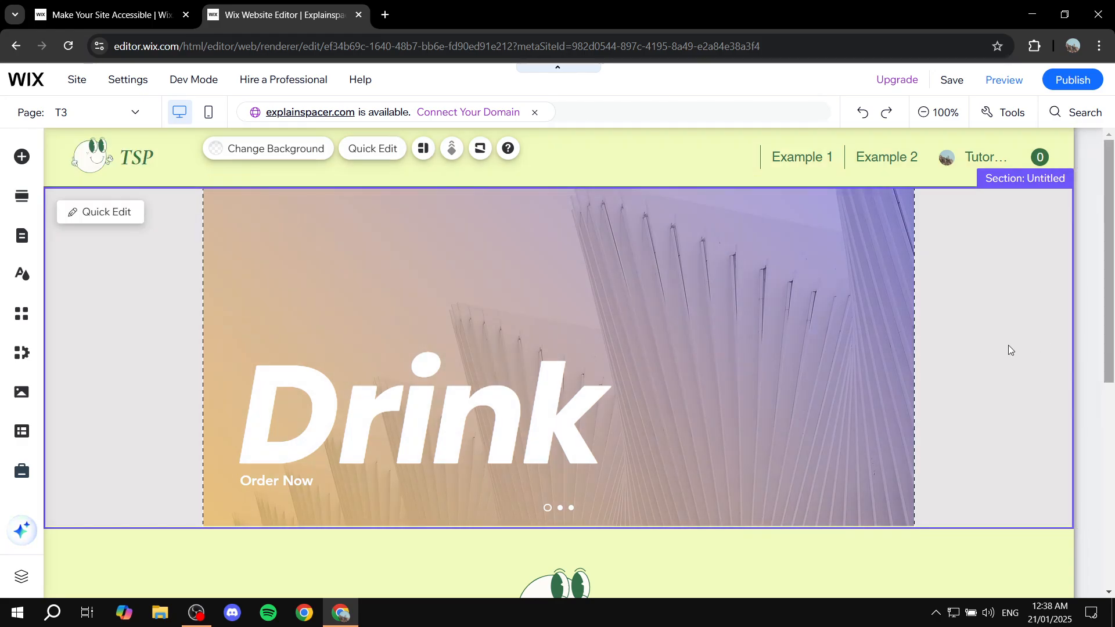
pyautogui.click(886, 302)
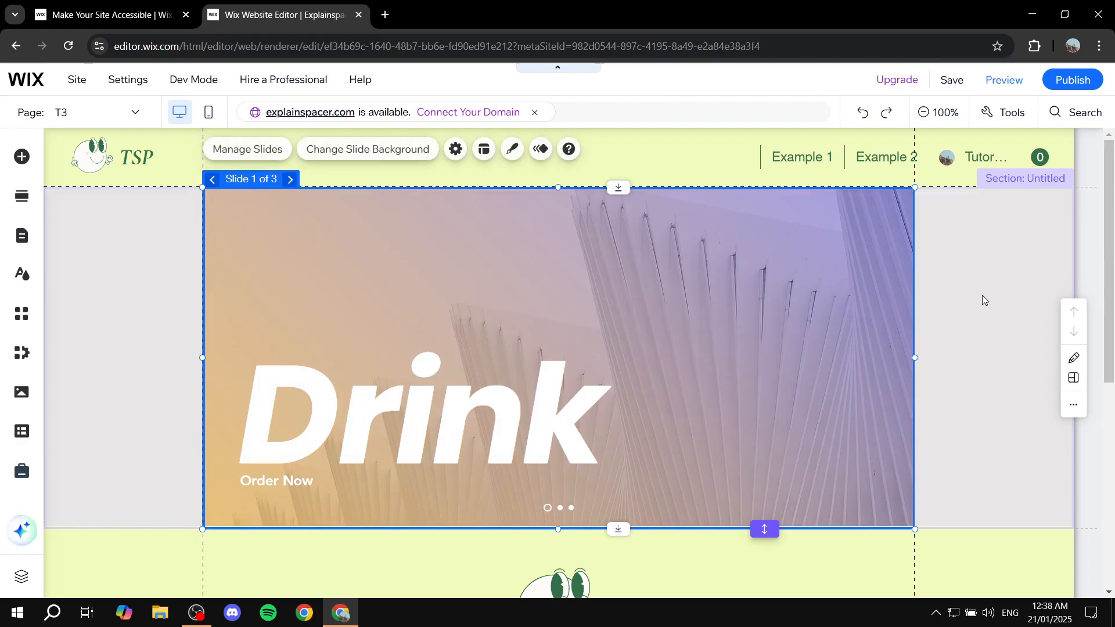
# - Try the dark green image with the curved staircase as the background of the section behind the slideshow
pyautogui.click(991, 274)
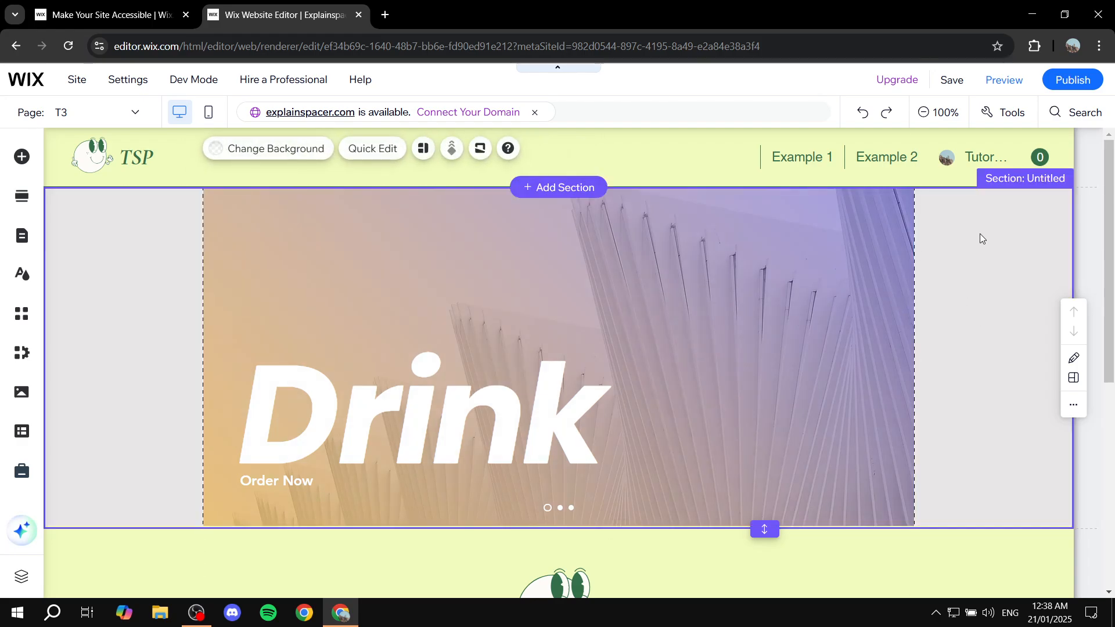
pyautogui.click(285, 150)
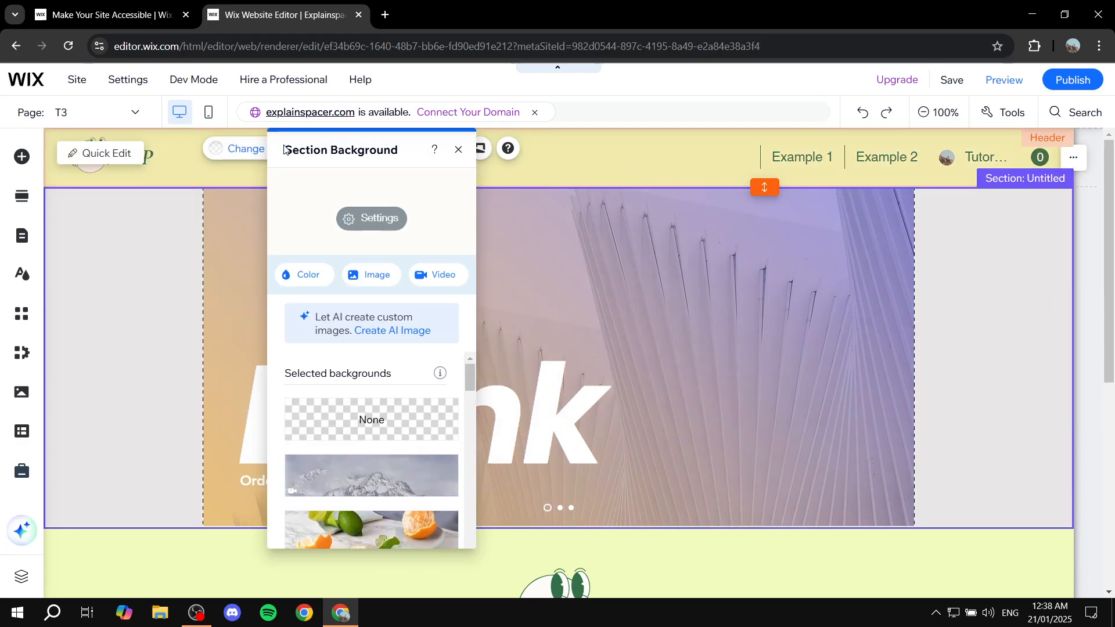
pyautogui.scroll(-3, 404, 418)
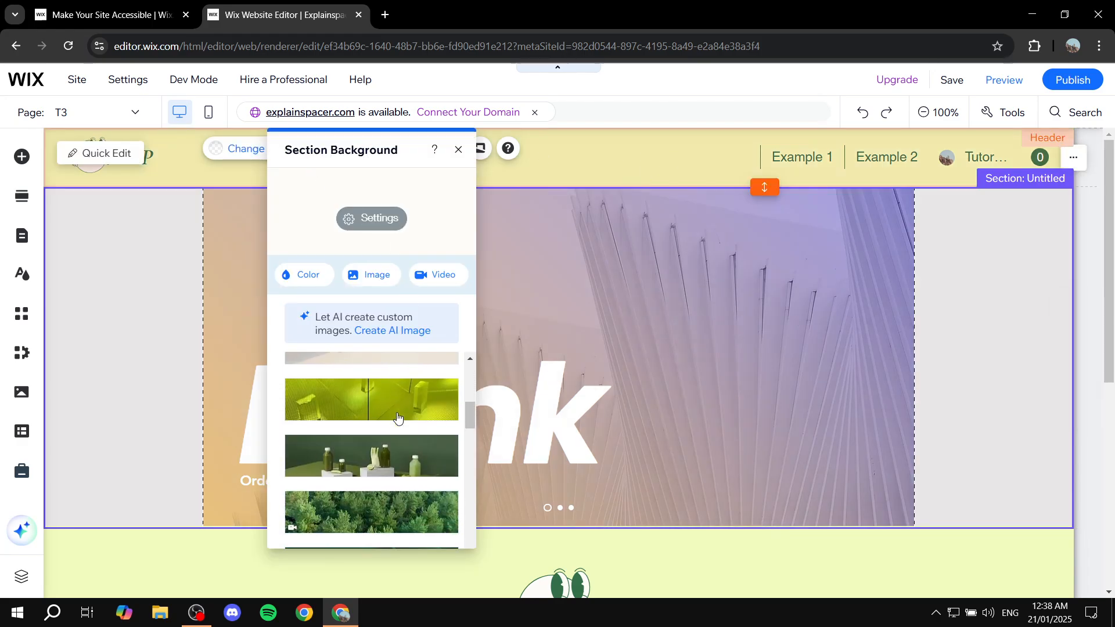
pyautogui.scroll(-3, 395, 453)
pyautogui.click(385, 493)
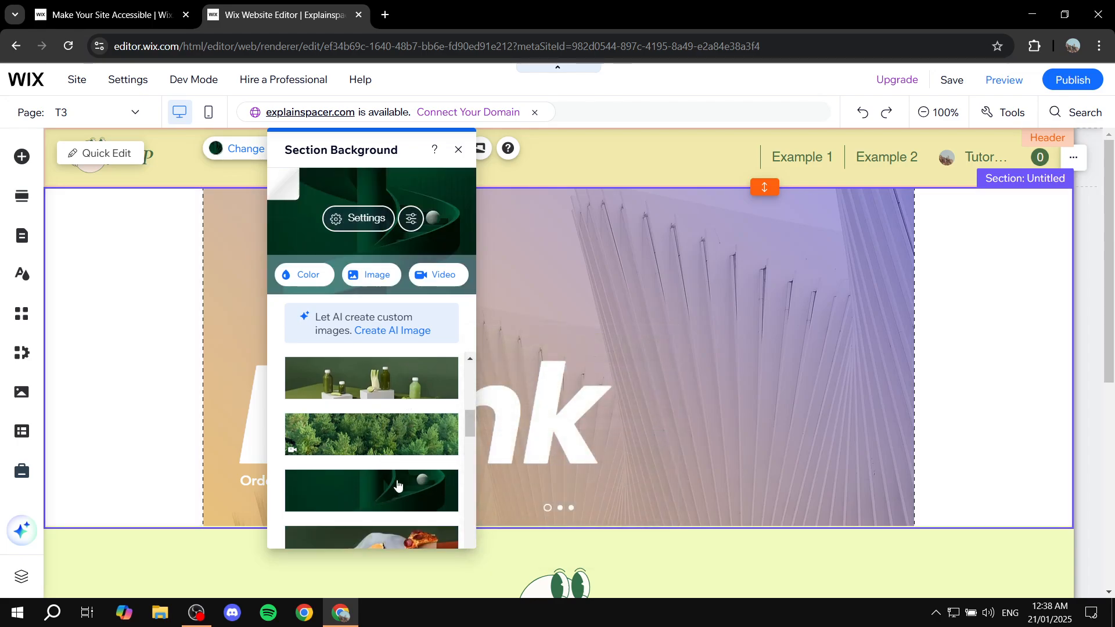
# - Set the section's background to the orange-to-purple architectural image that matches the slideshow
pyautogui.scroll(-3, 384, 389)
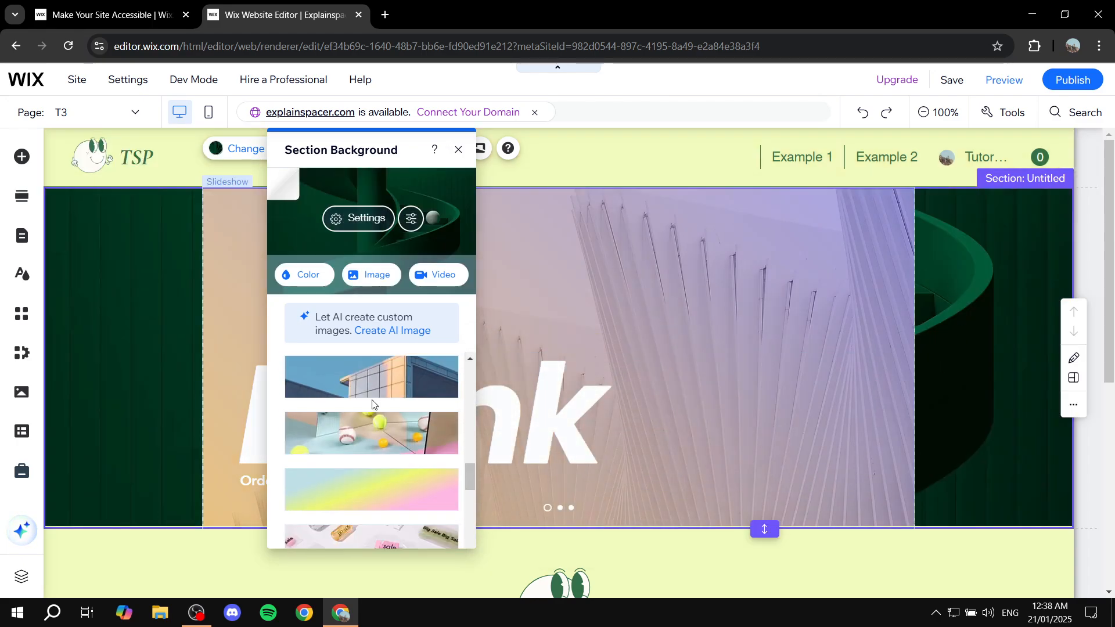
pyautogui.scroll(-5, 385, 478)
pyautogui.scroll(-3, 389, 430)
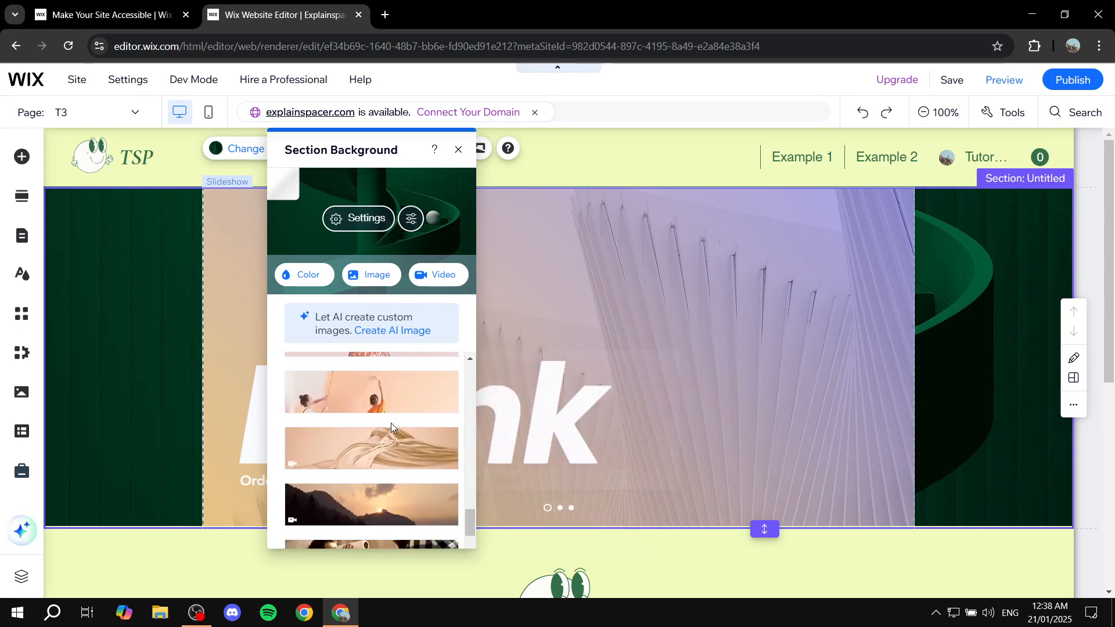
pyautogui.scroll(-3, 411, 453)
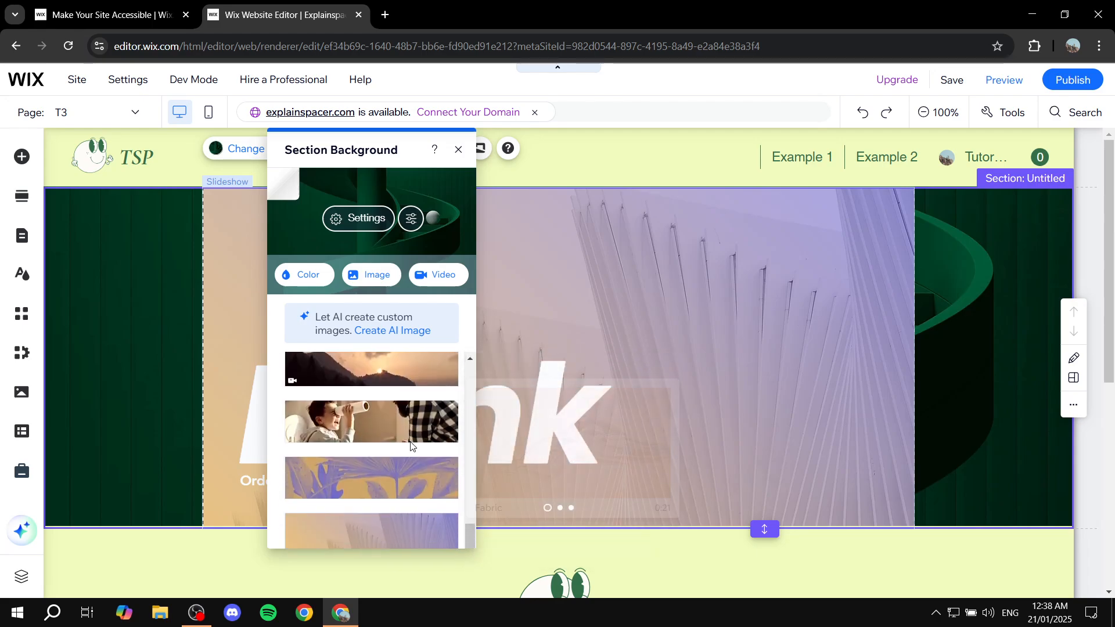
pyautogui.click(388, 520)
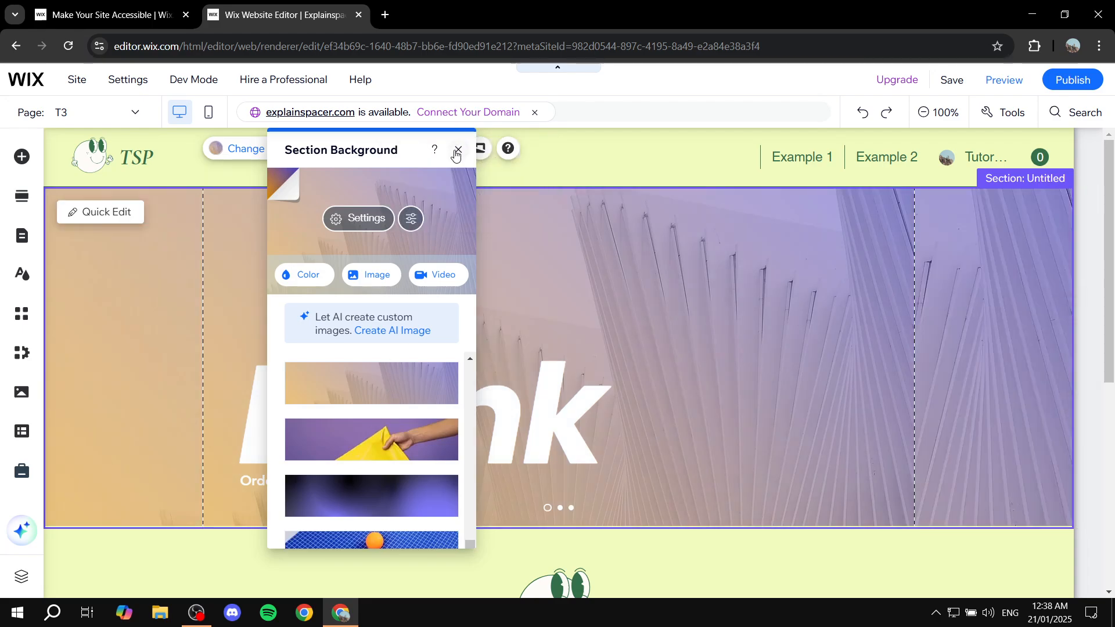
pyautogui.click(458, 149)
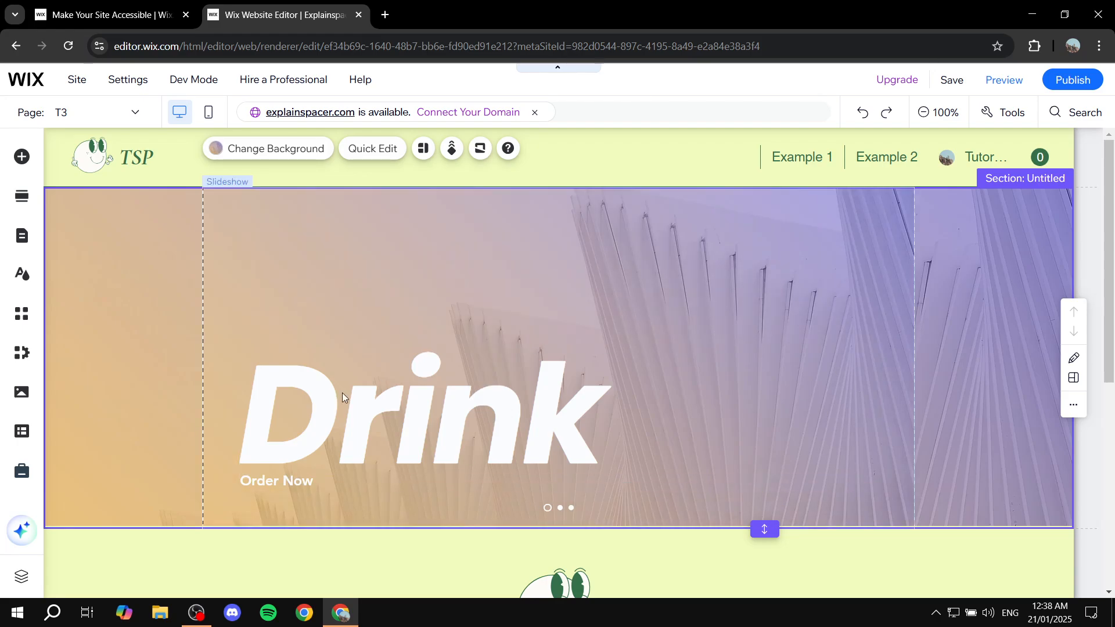
# - Cut the smiling character vector art from the footer of the T3 page
pyautogui.scroll(-6, 604, 291)
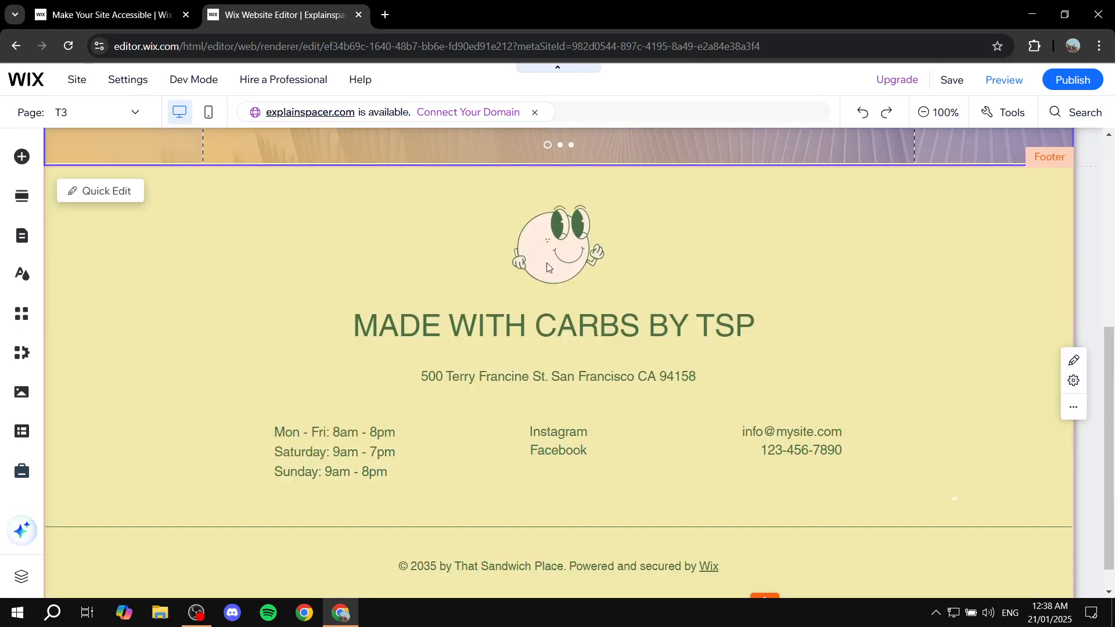
pyautogui.click(737, 256)
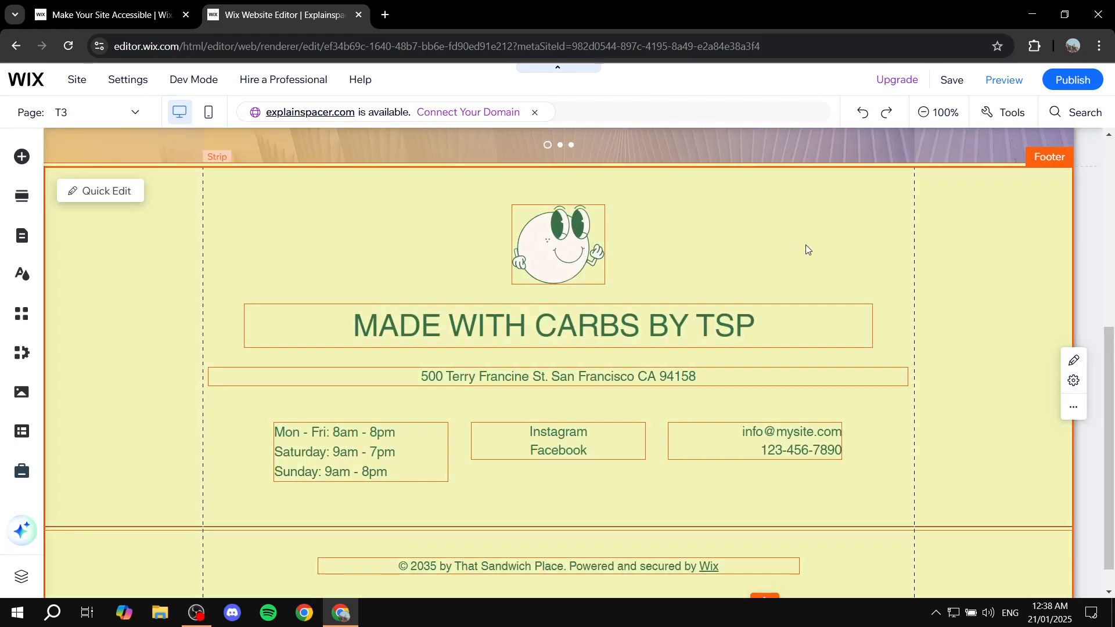
pyautogui.click(536, 251)
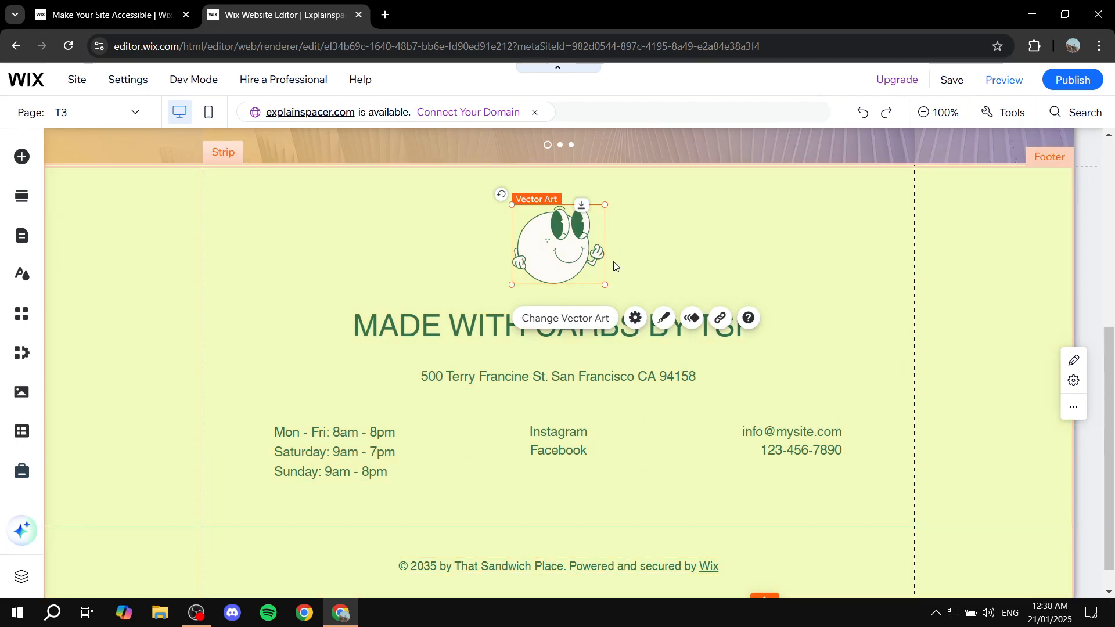
pyautogui.rightClick(552, 246)
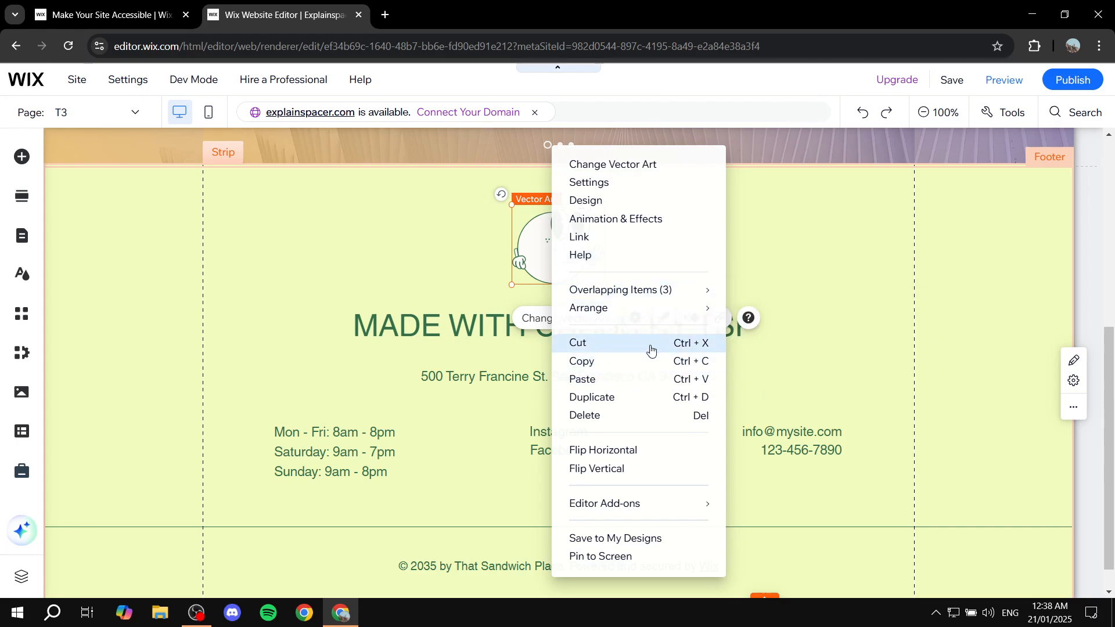
pyautogui.click(619, 344)
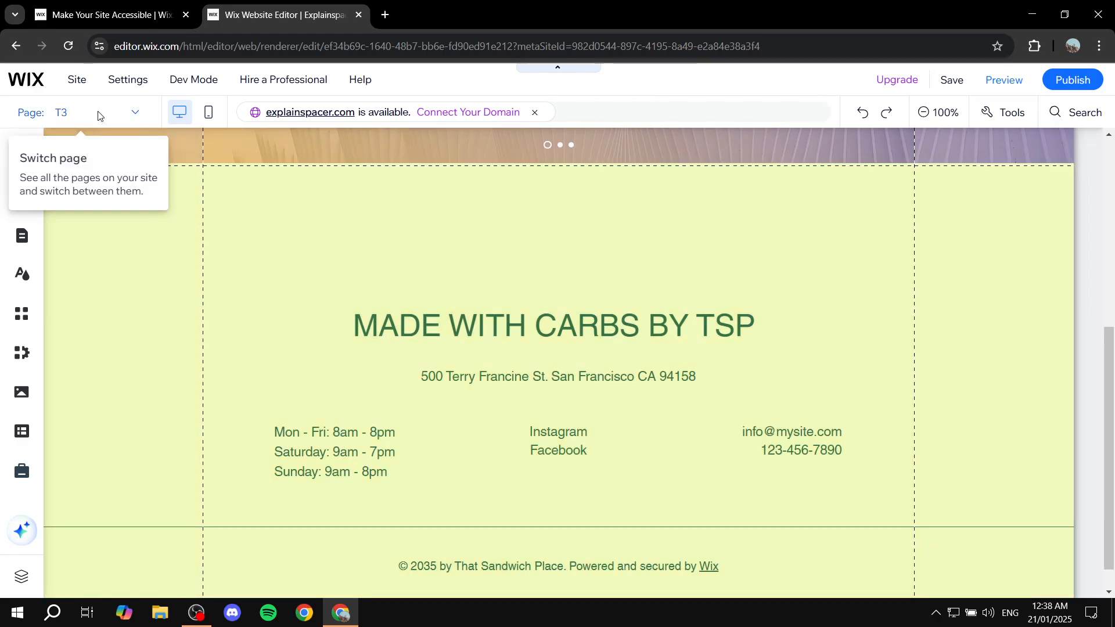
# - Switch to the T1 page under Example 2 and go to its footer
pyautogui.click(99, 116)
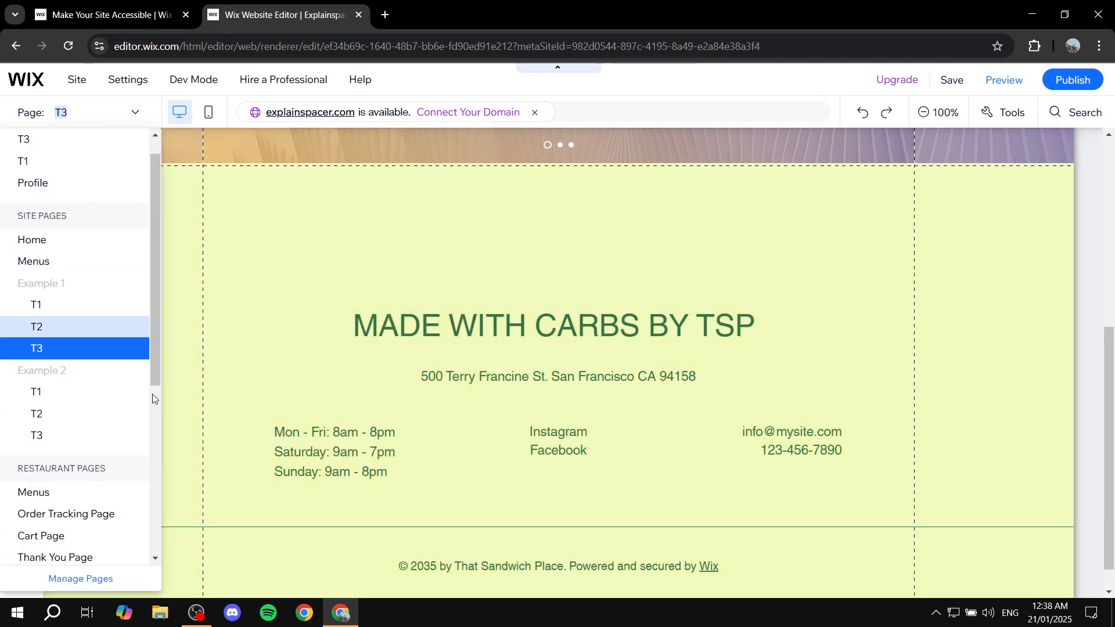
pyautogui.click(81, 393)
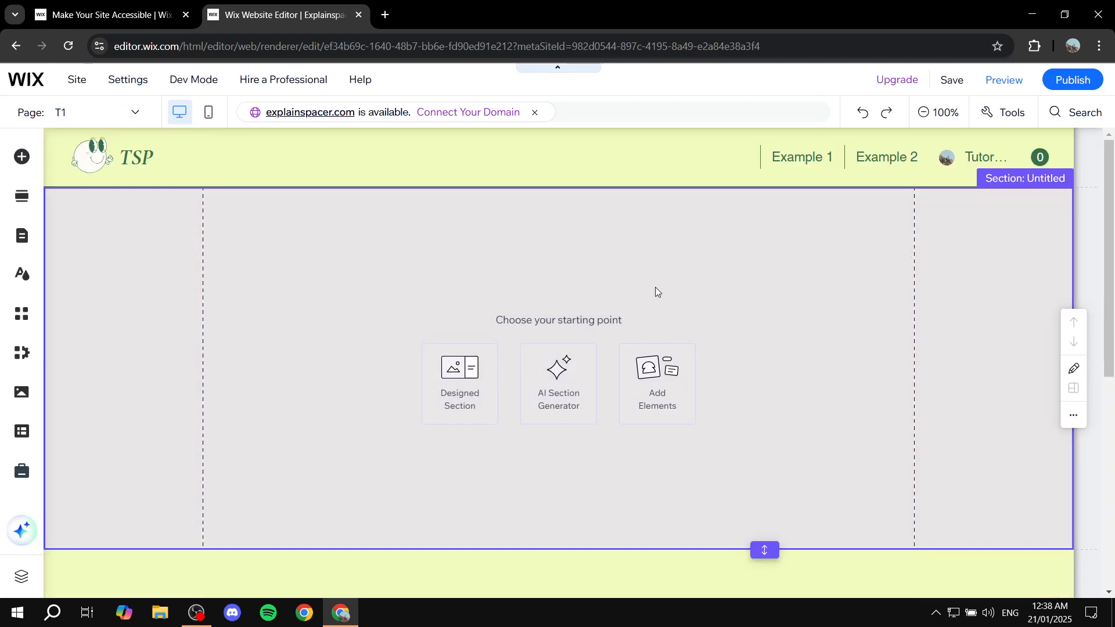
pyautogui.scroll(-4, 655, 286)
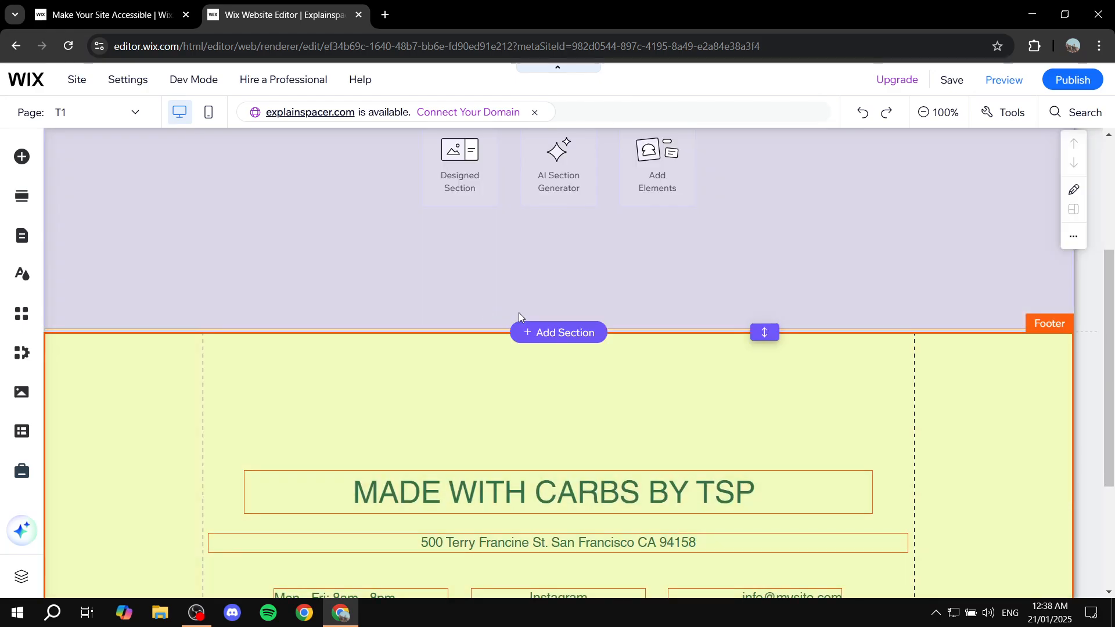
# - Paste the cut vector art into the footer and move it slightly down, above the MADE WITH CARBS BY TSP heading
pyautogui.click(545, 377)
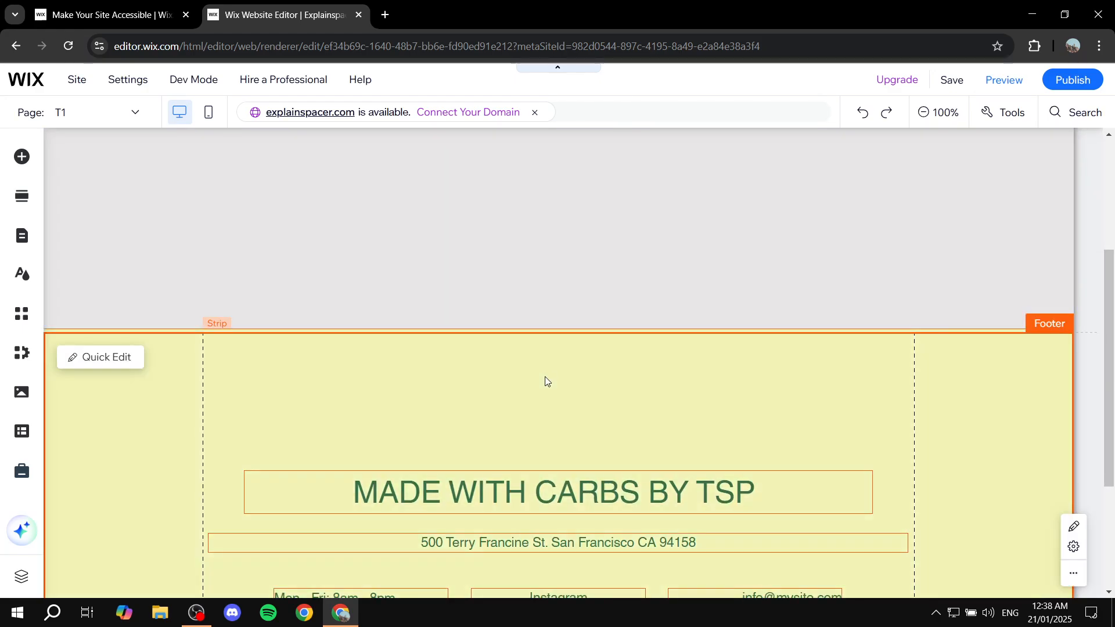
pyautogui.hotkey('ctrl', 'v')
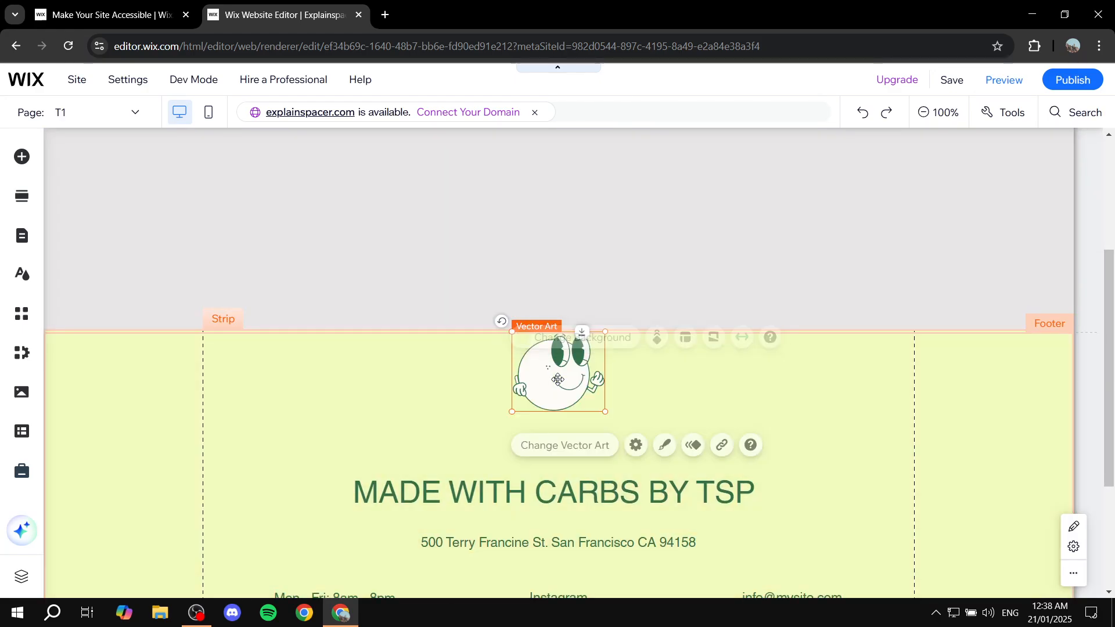
pyautogui.moveTo(568, 386)
pyautogui.mouseDown()
pyautogui.moveTo(561, 422)
pyautogui.moveTo(567, 403)
pyautogui.mouseUp()
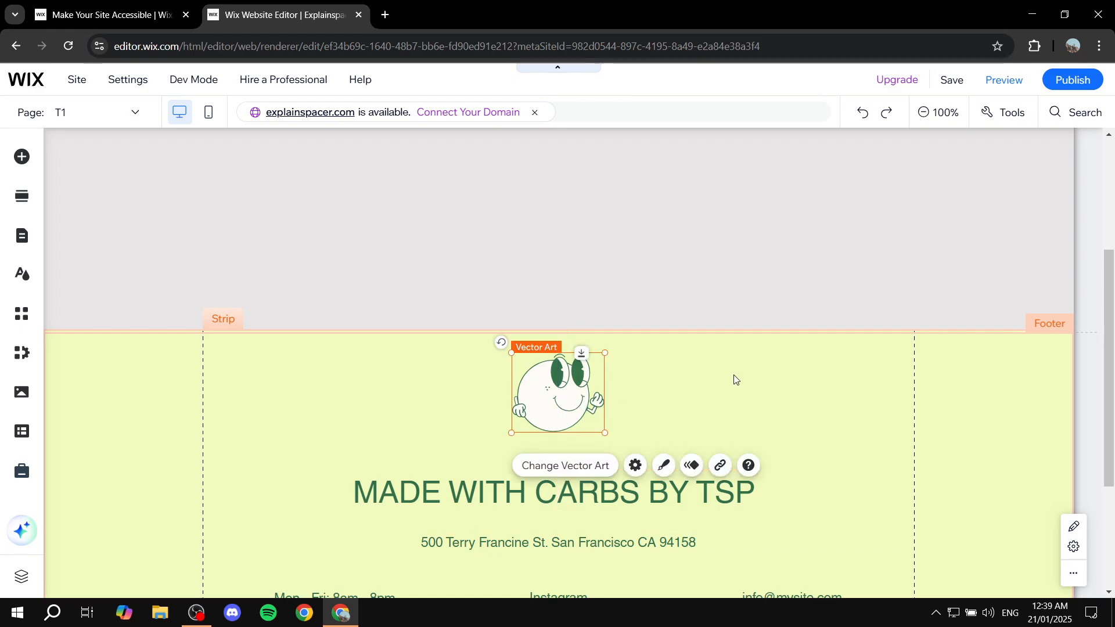
pyautogui.click(734, 375)
pyautogui.scroll(4, 409, 213)
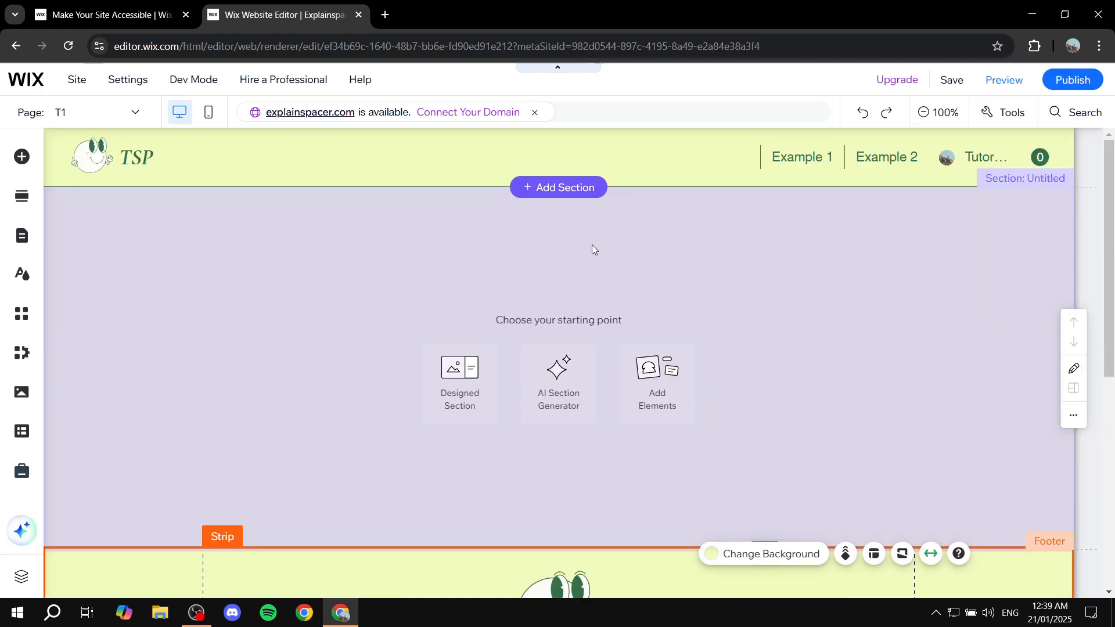
pyautogui.scroll(-7, 629, 278)
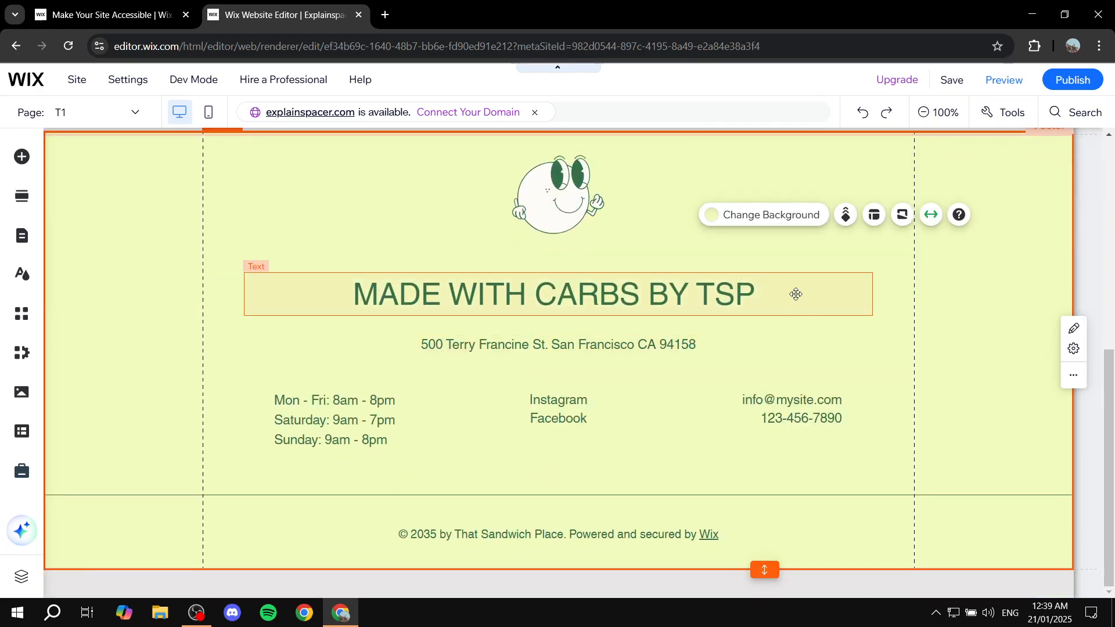
pyautogui.click(721, 297)
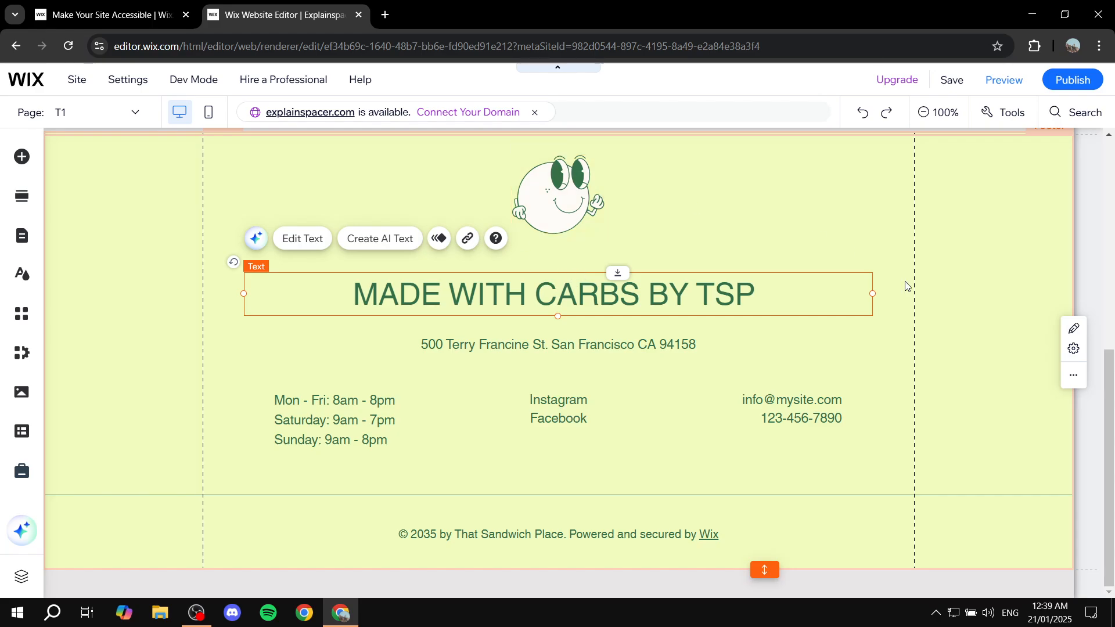
pyautogui.scroll(5, 782, 348)
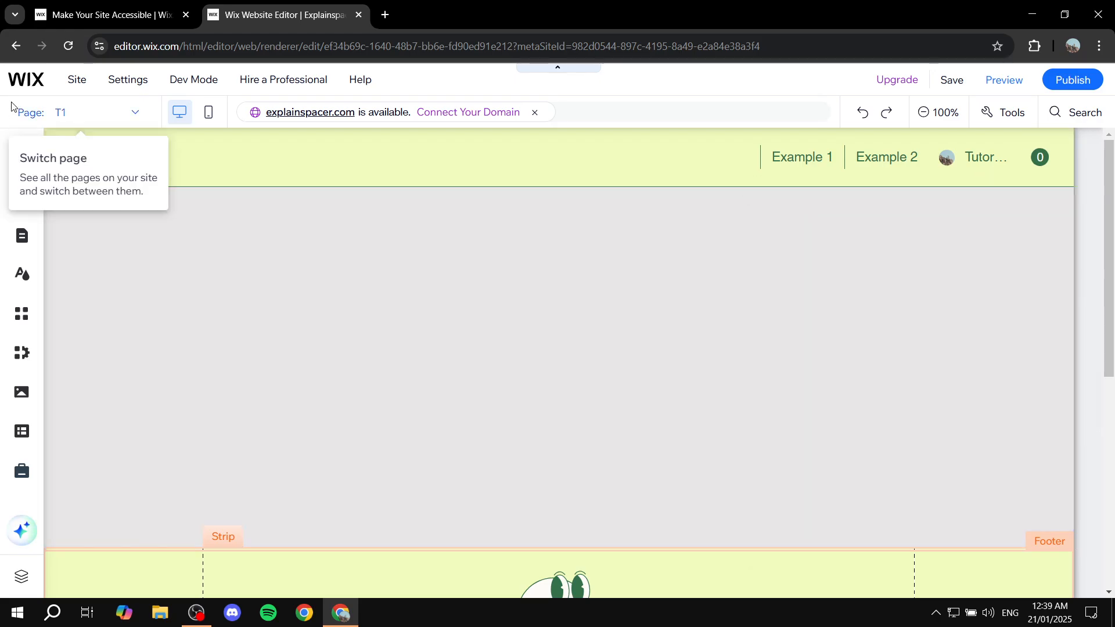
# - View the Home page and the T1 page under Example 1
pyautogui.click(83, 122)
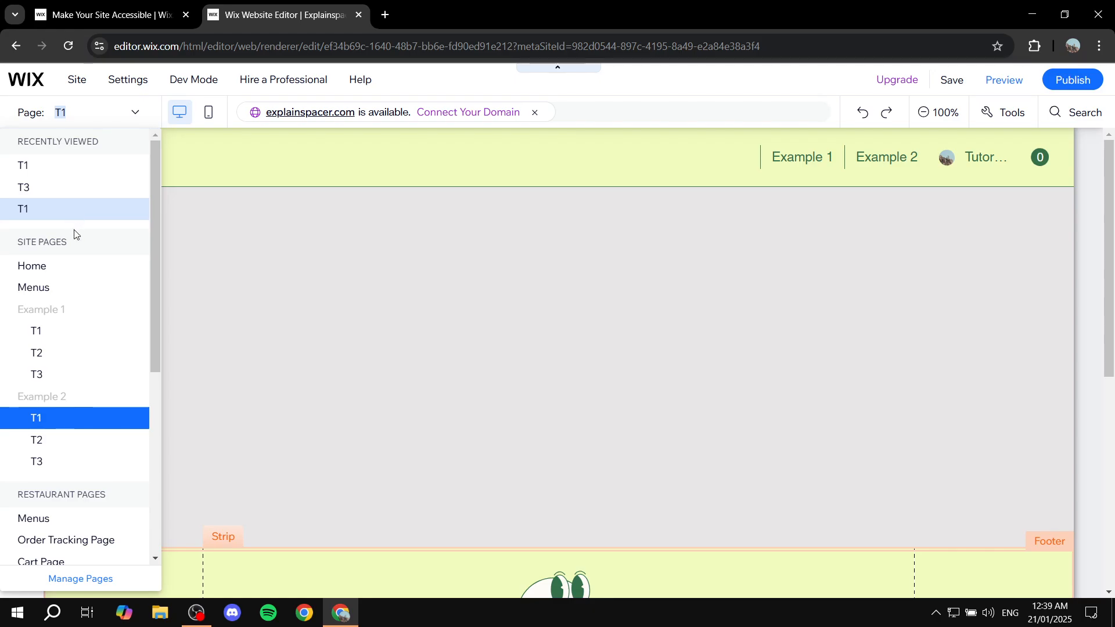
pyautogui.click(63, 266)
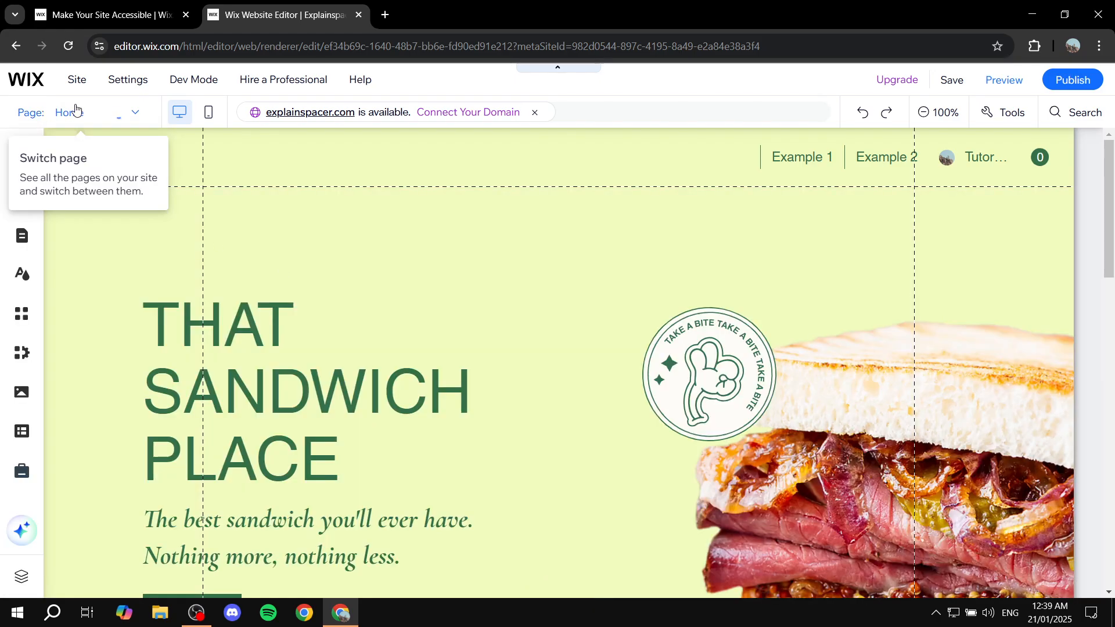
pyautogui.click(76, 112)
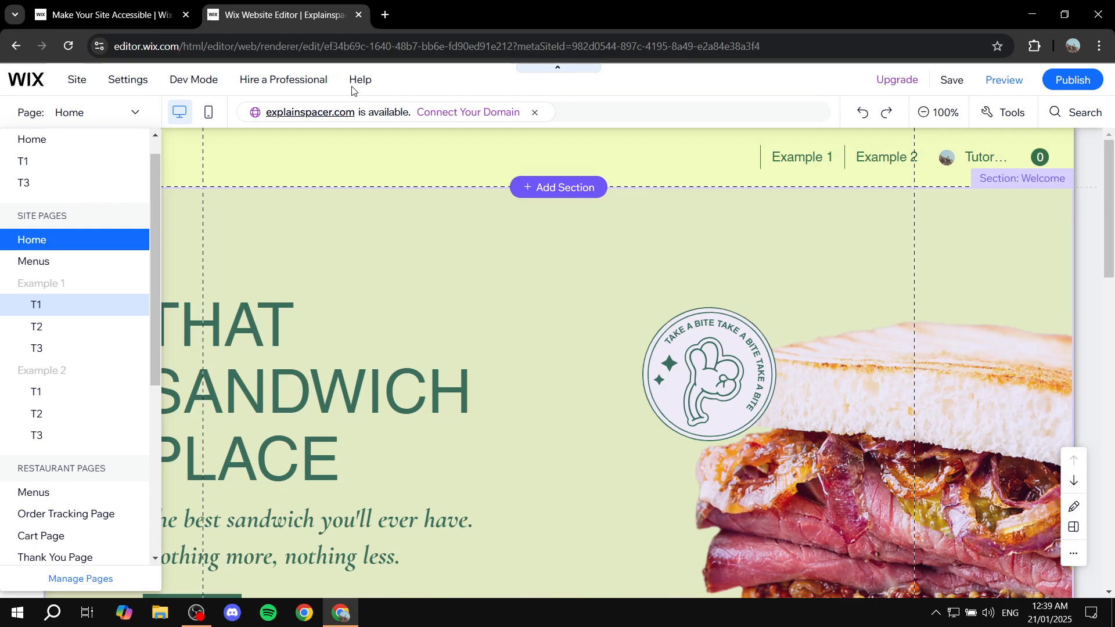
pyautogui.click(58, 305)
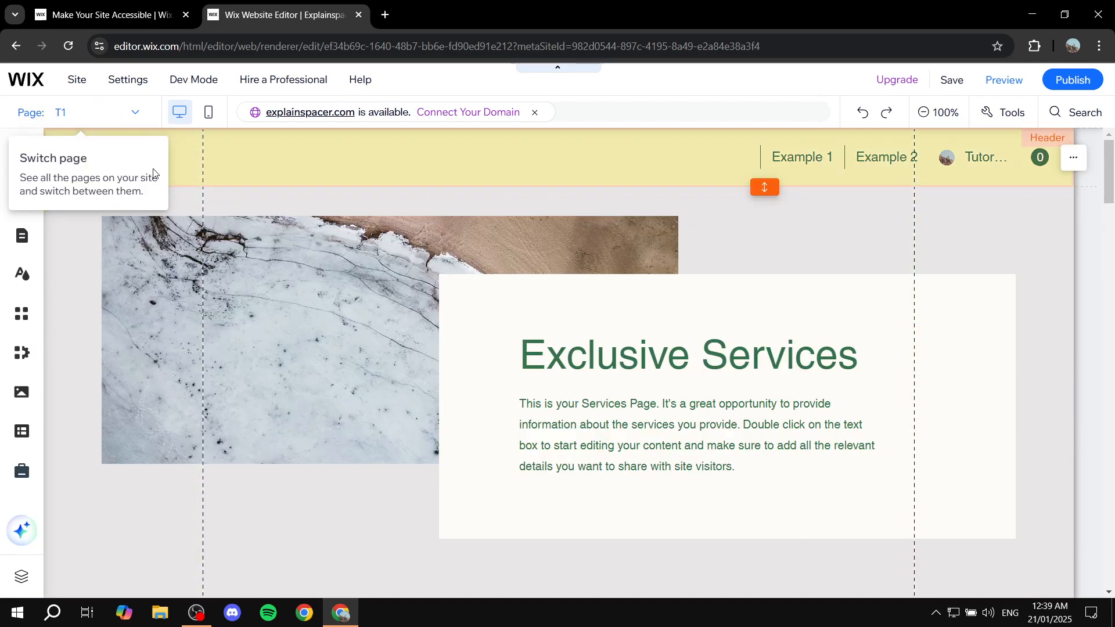
pyautogui.click(129, 113)
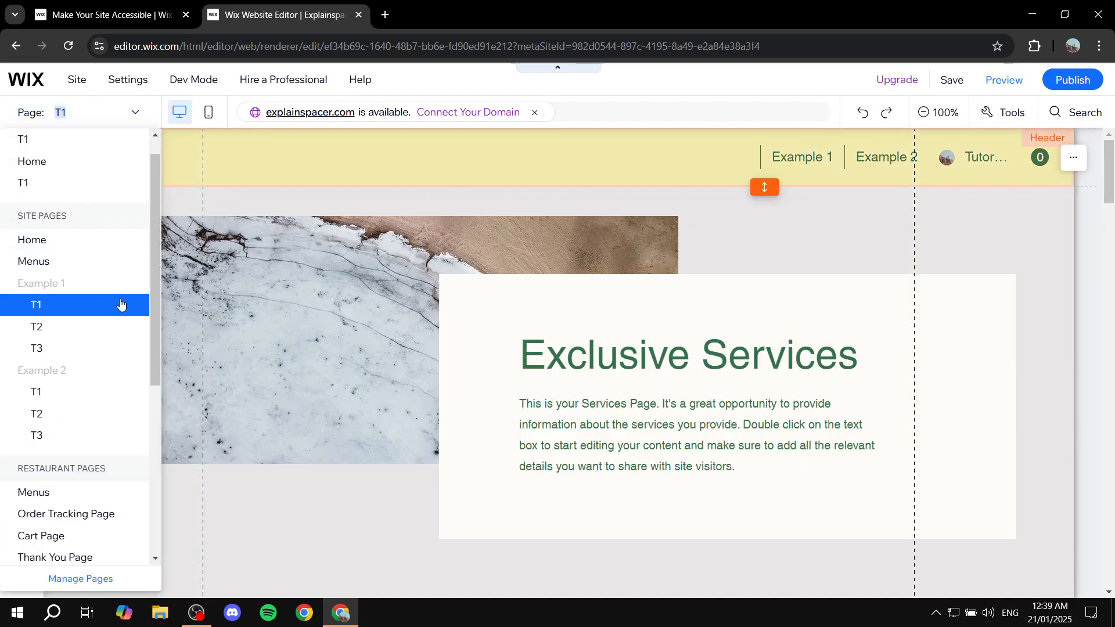
pyautogui.click(97, 111)
# - Look through the sections of the T1 page under Example 1, from Exclusive Services to the service cards
pyautogui.scroll(-10, 649, 302)
pyautogui.scroll(10, 595, 305)
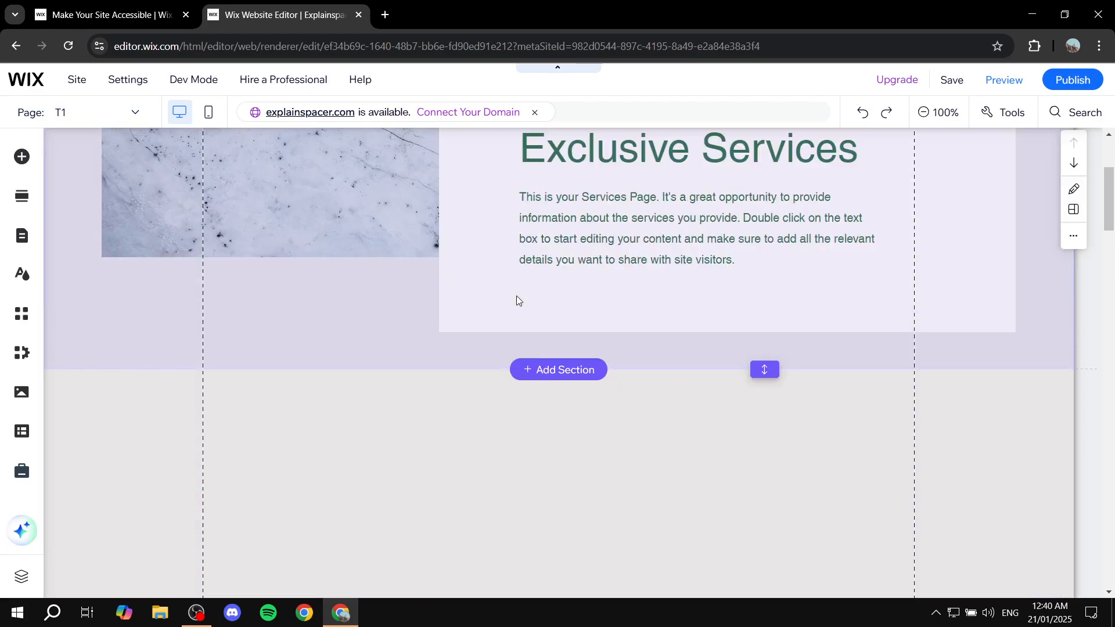
pyautogui.scroll(-8, 791, 329)
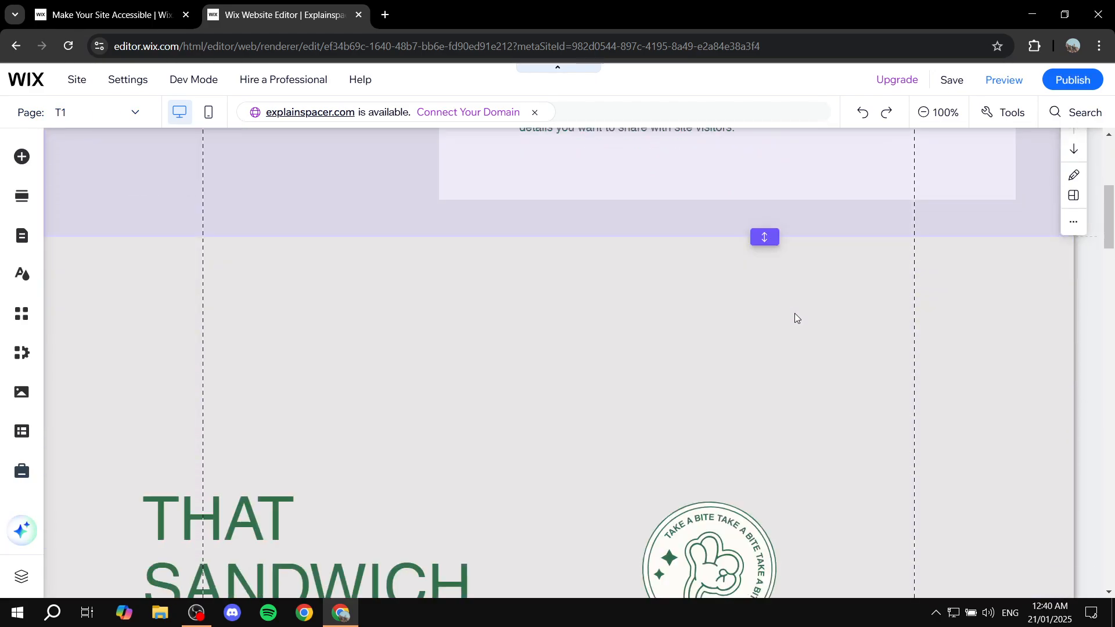
pyautogui.scroll(-9, 558, 209)
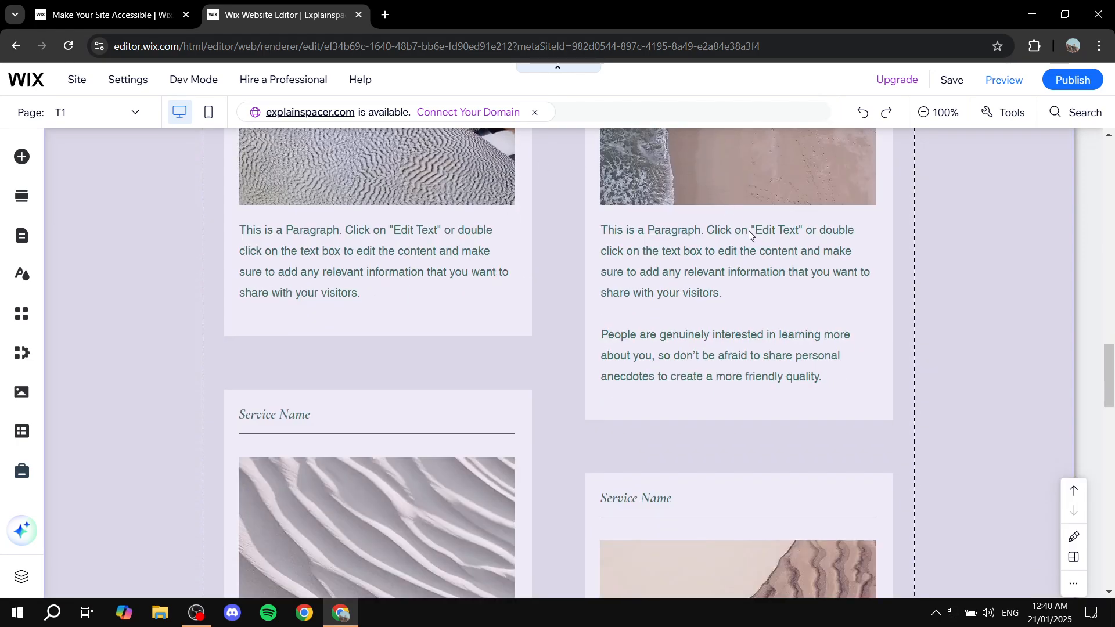
pyautogui.scroll(-5, 674, 235)
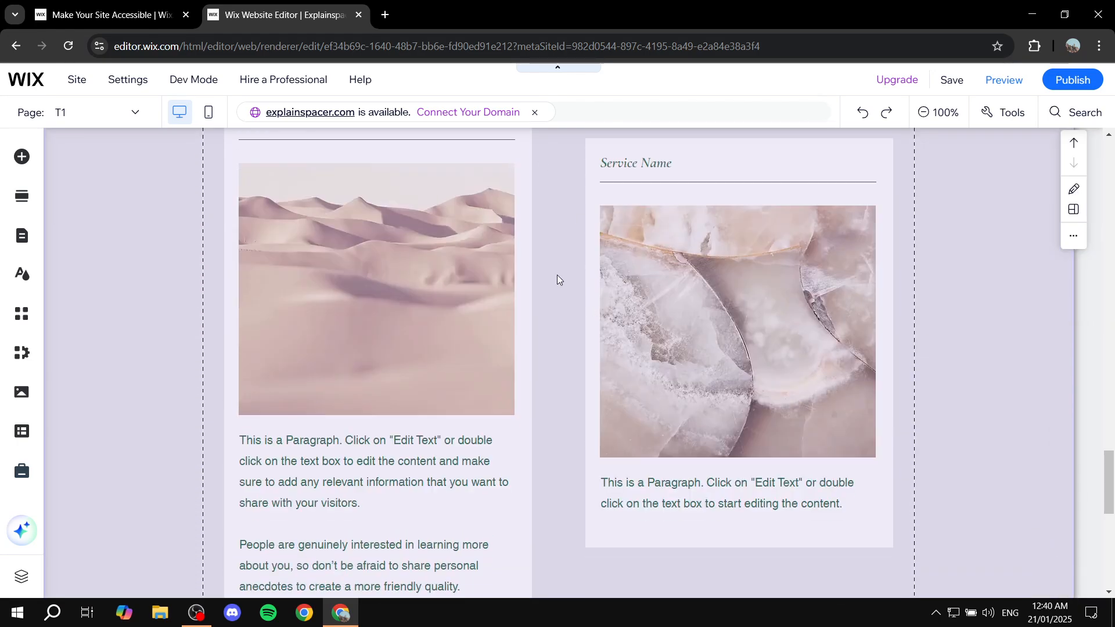
pyautogui.scroll(-10, 557, 274)
pyautogui.scroll(20, 559, 247)
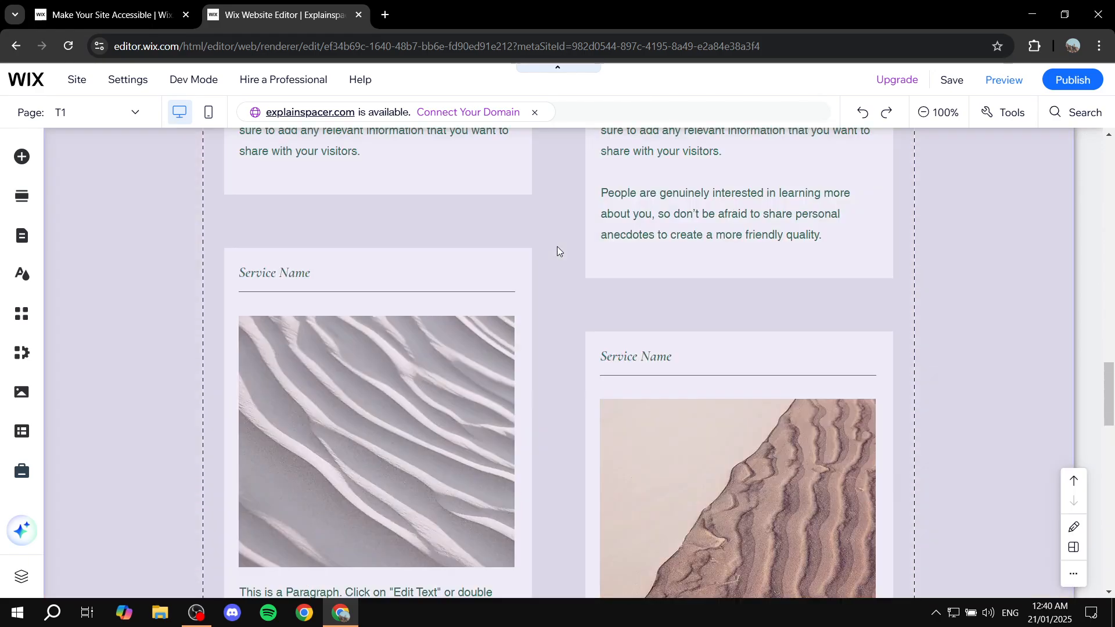
pyautogui.scroll(15, 556, 246)
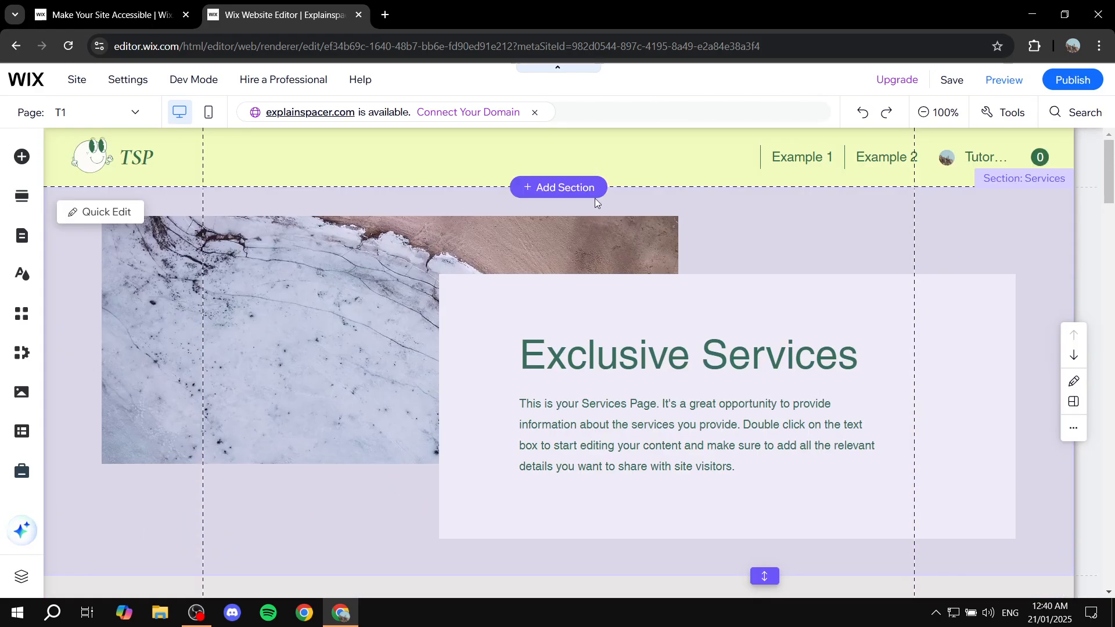
pyautogui.scroll(-8, 868, 302)
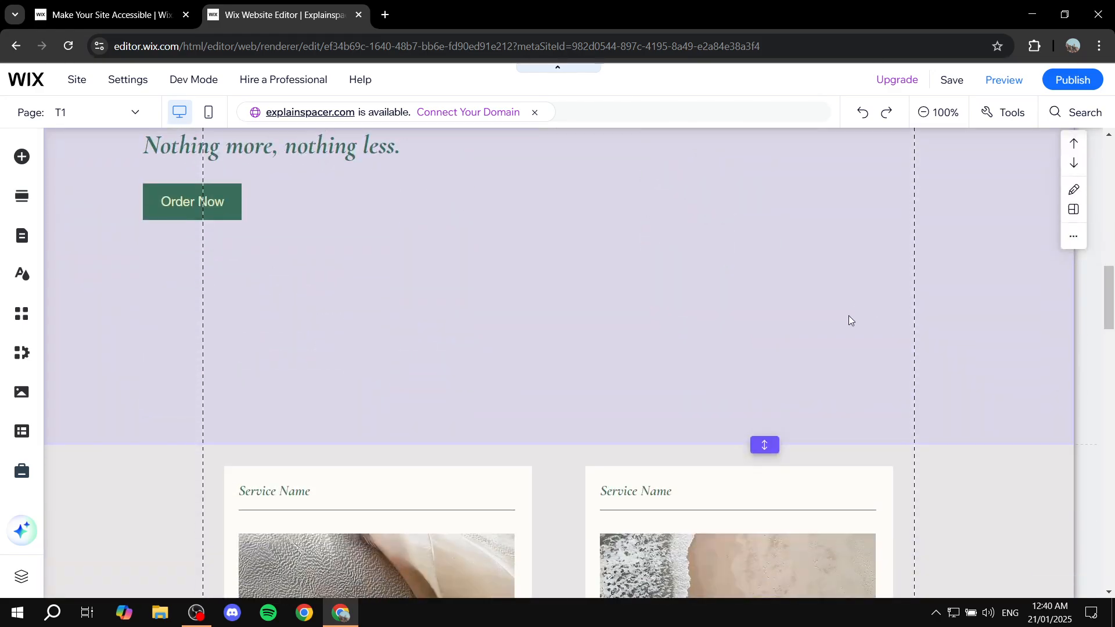
pyautogui.scroll(-13, 812, 221)
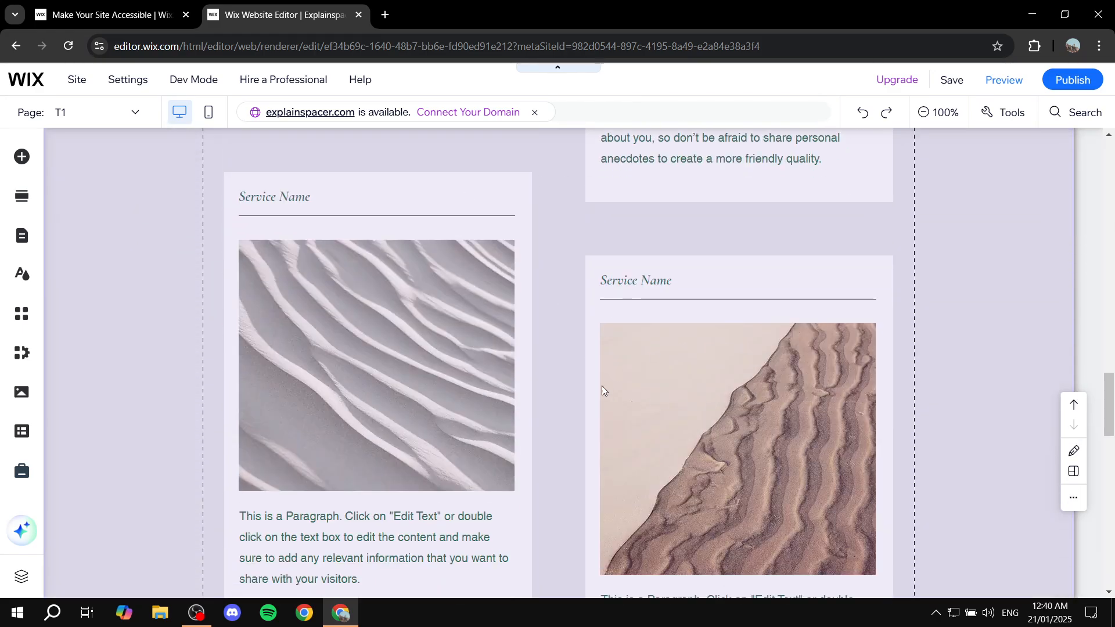
pyautogui.scroll(-5, 602, 385)
pyautogui.scroll(20, 716, 280)
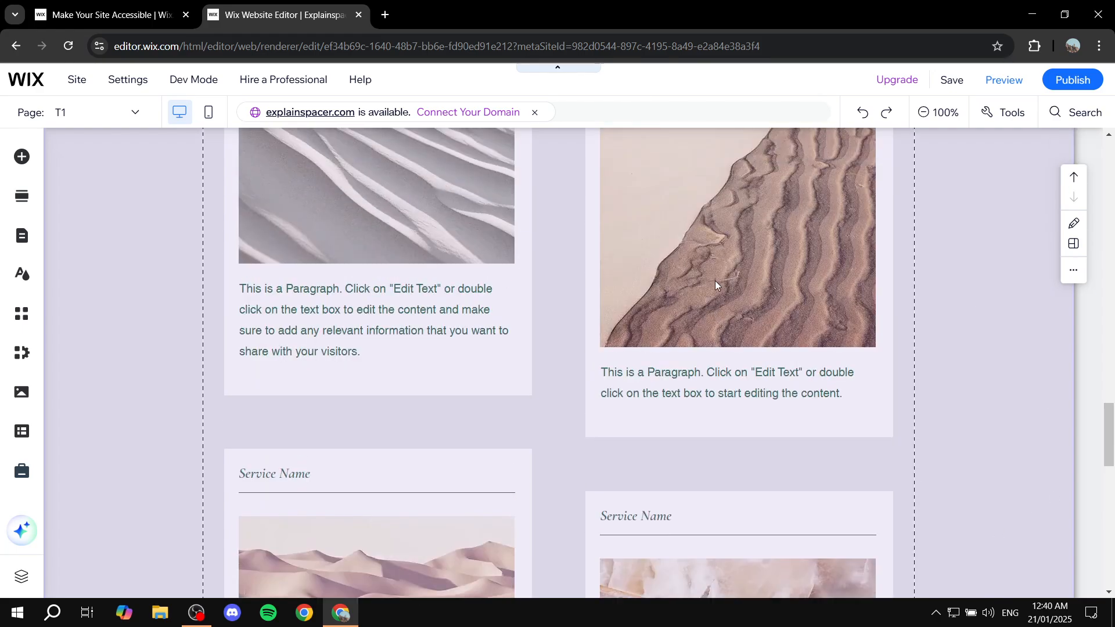
pyautogui.scroll(1, 698, 284)
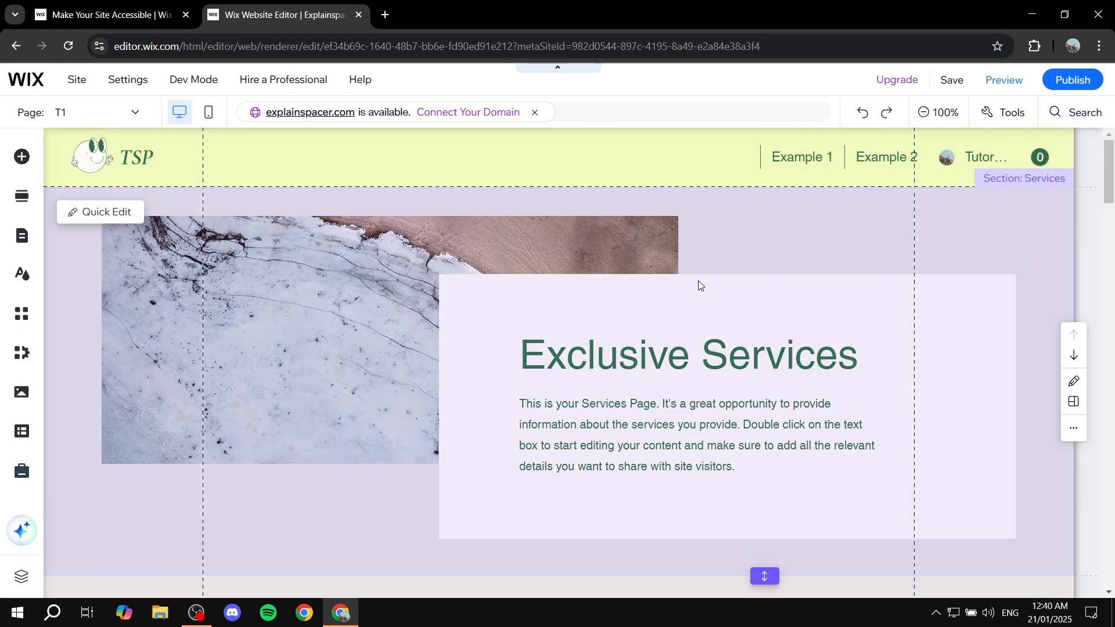
pyautogui.click(674, 303)
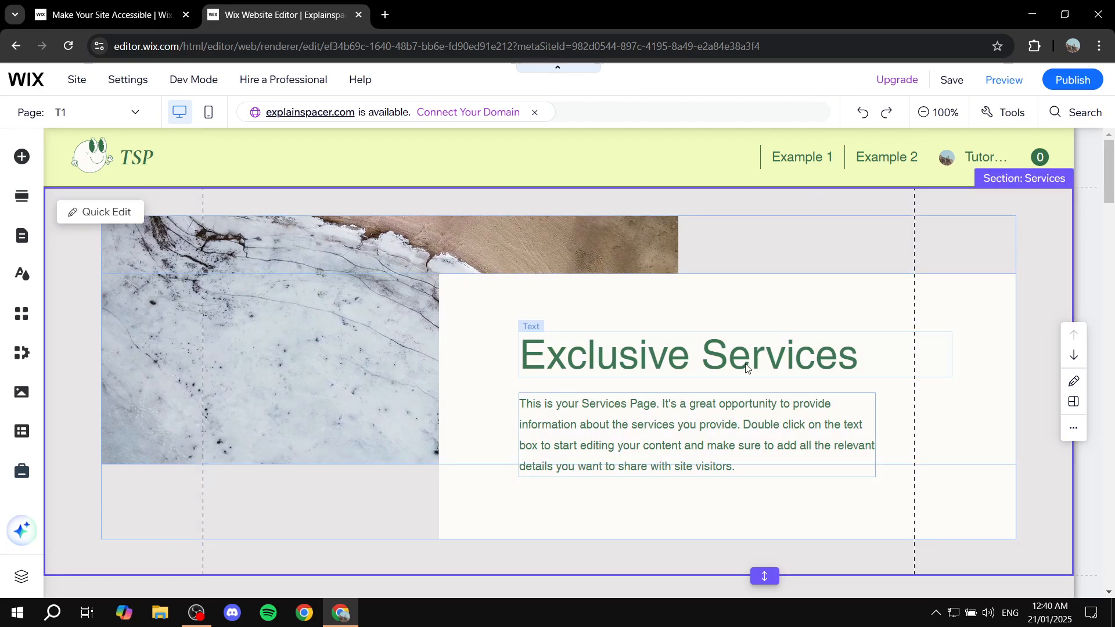
pyautogui.scroll(-1, 592, 271)
pyautogui.scroll(-8, 593, 272)
pyautogui.scroll(9, 586, 271)
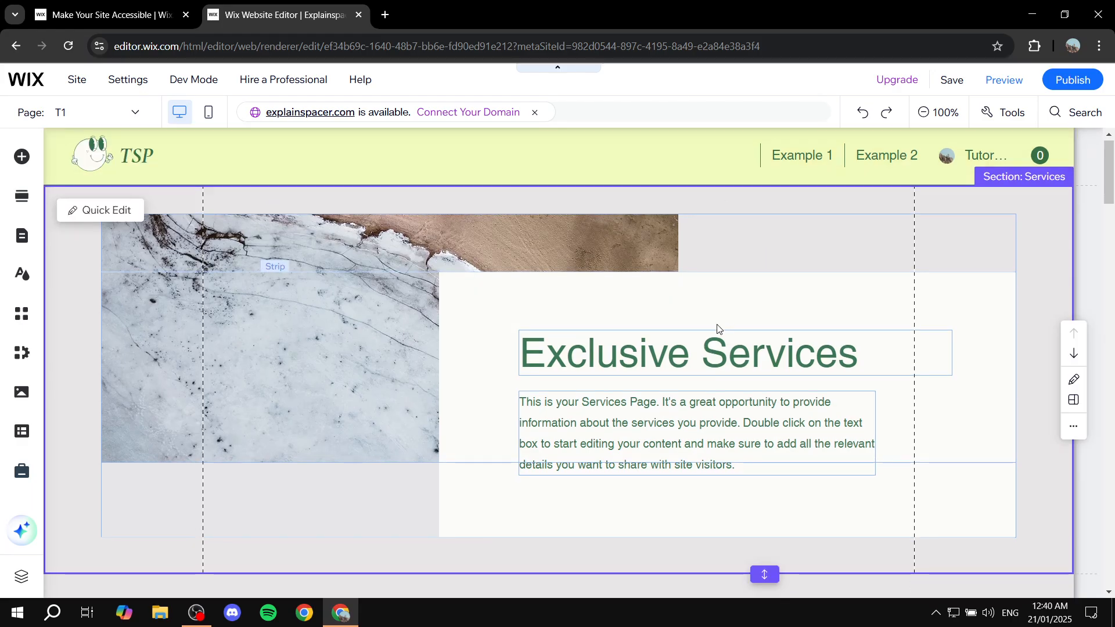
pyautogui.scroll(-5, 674, 295)
pyautogui.scroll(-11, 668, 297)
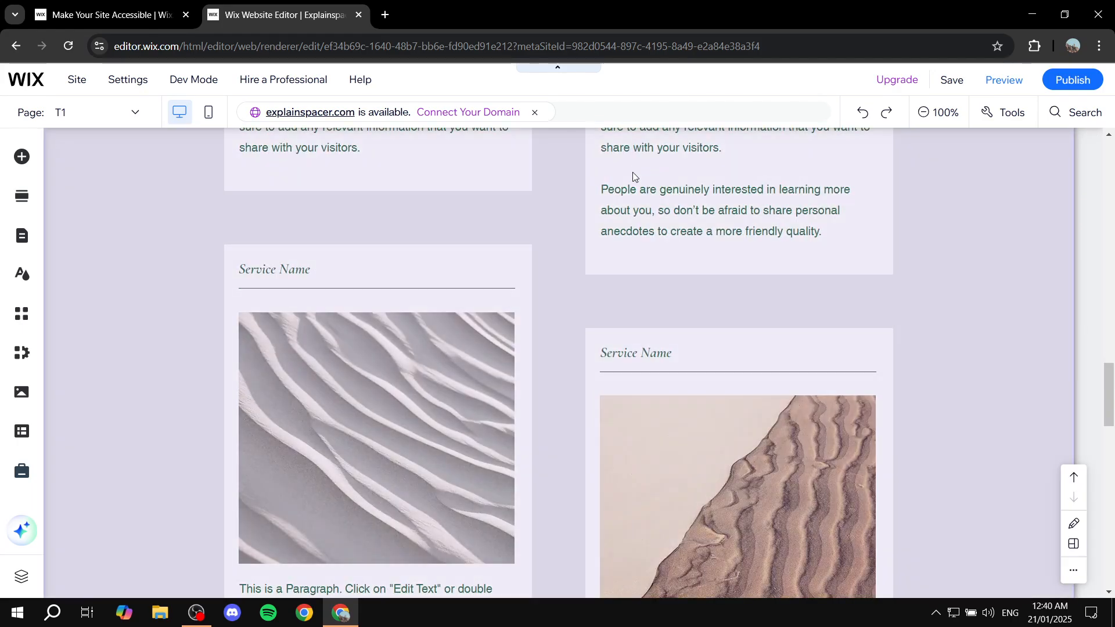
pyautogui.scroll(8, 591, 225)
pyautogui.scroll(8, 591, 224)
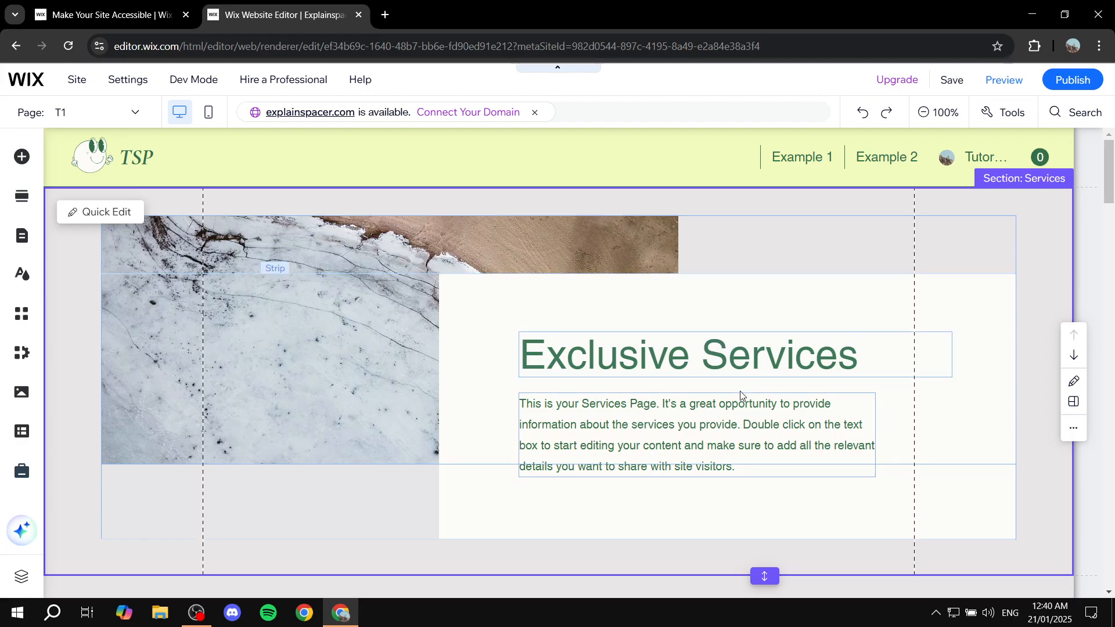
pyautogui.scroll(-5, 731, 410)
pyautogui.scroll(-8, 663, 389)
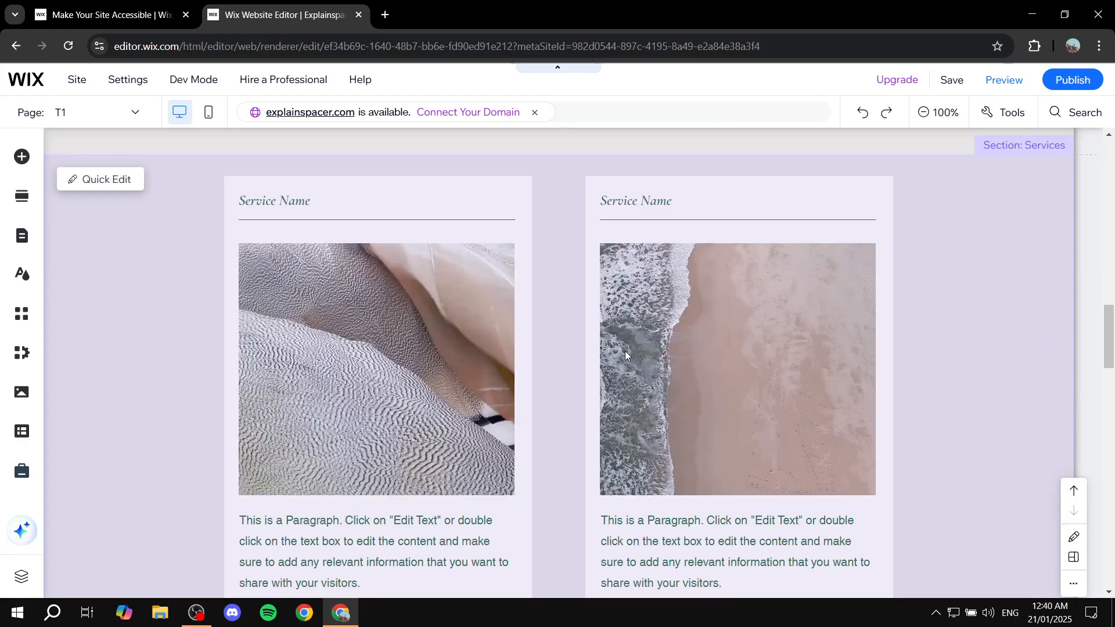
pyautogui.scroll(3, 627, 273)
pyautogui.scroll(10, 625, 245)
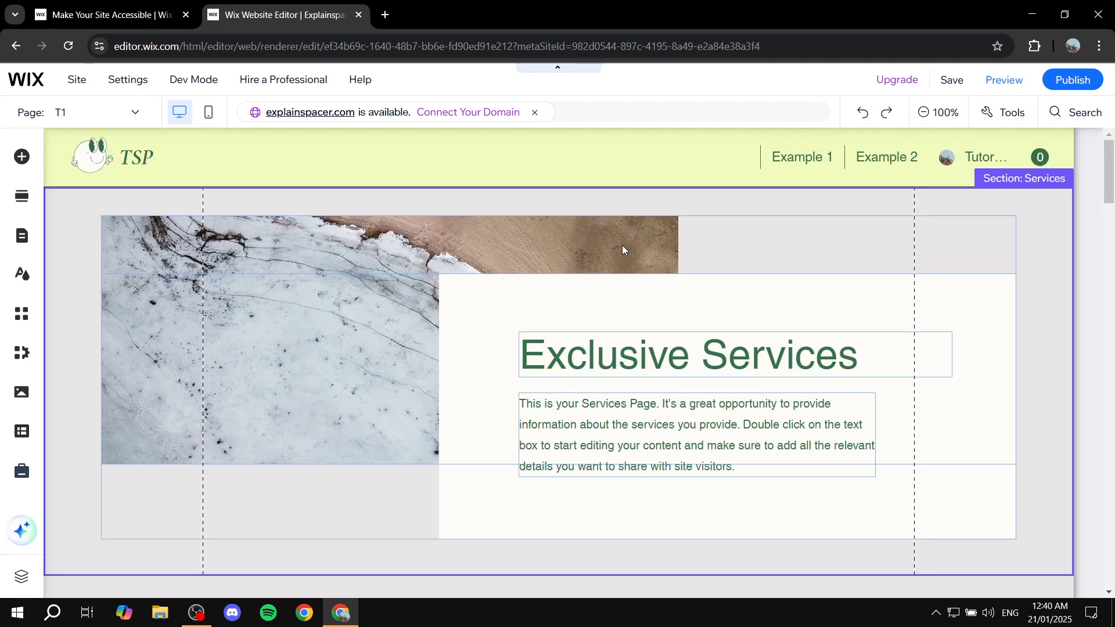
# - Copy the whole T1 page under Example 1 from the site's page list
pyautogui.click(21, 237)
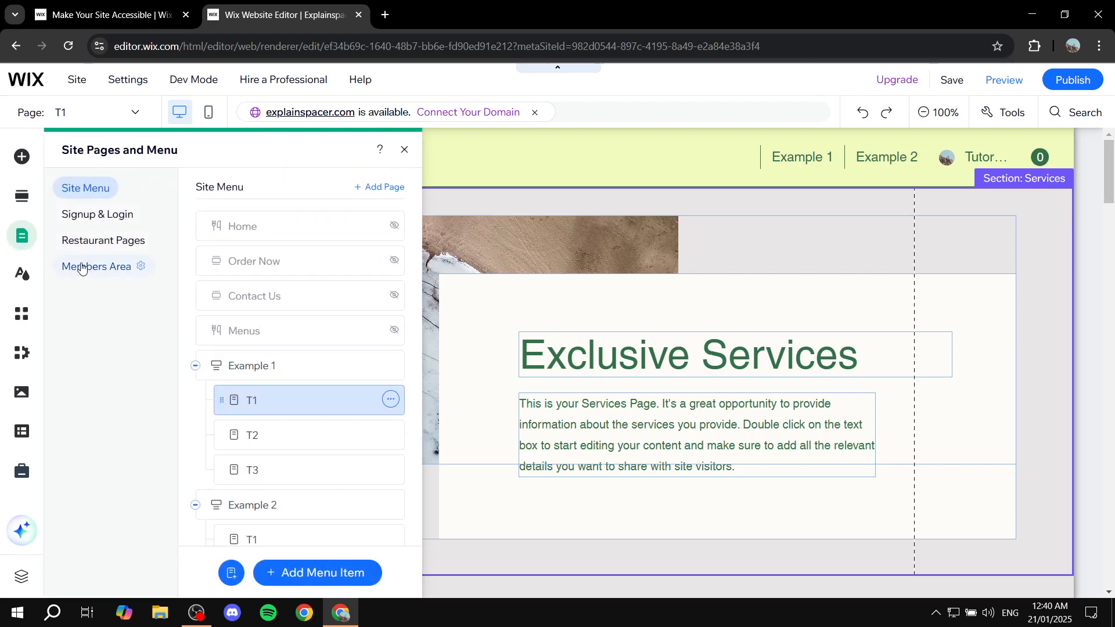
pyautogui.scroll(-2, 262, 360)
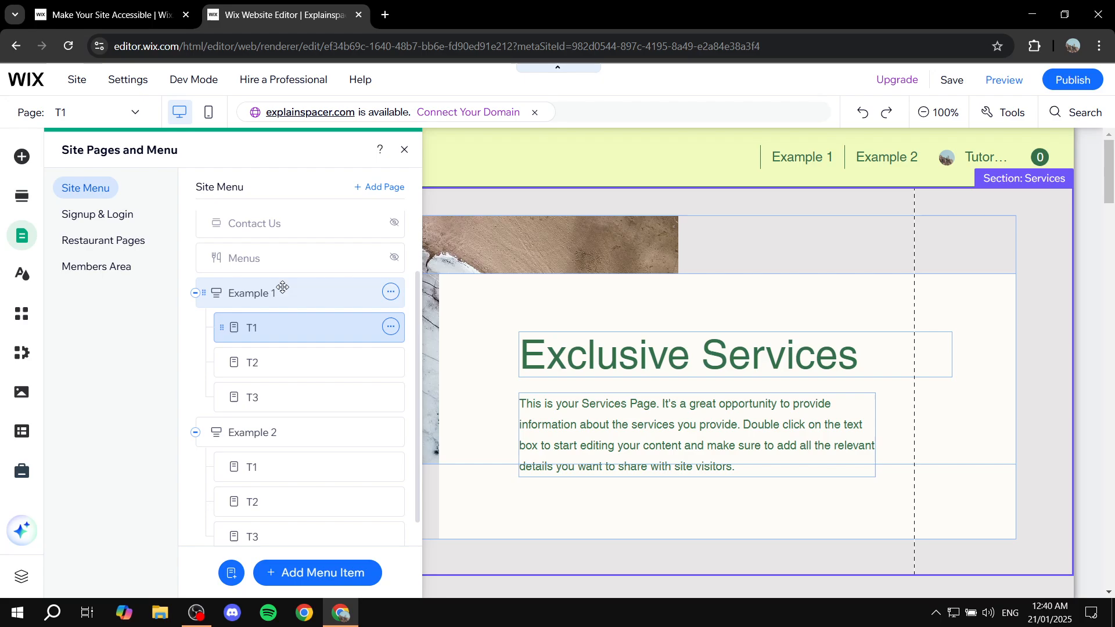
pyautogui.click(389, 329)
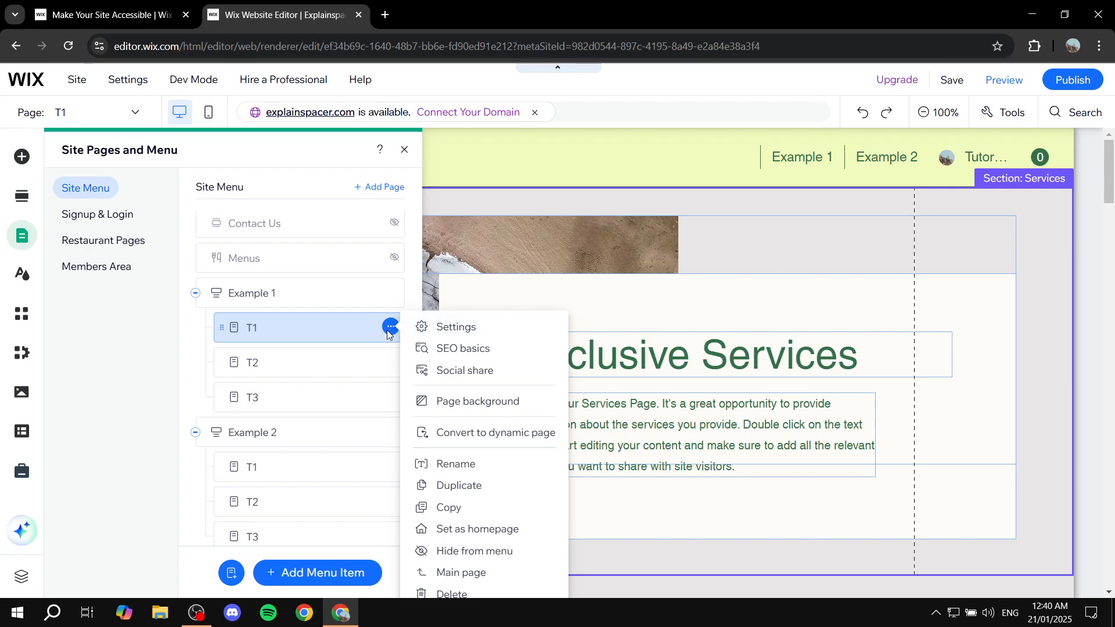
pyautogui.click(449, 509)
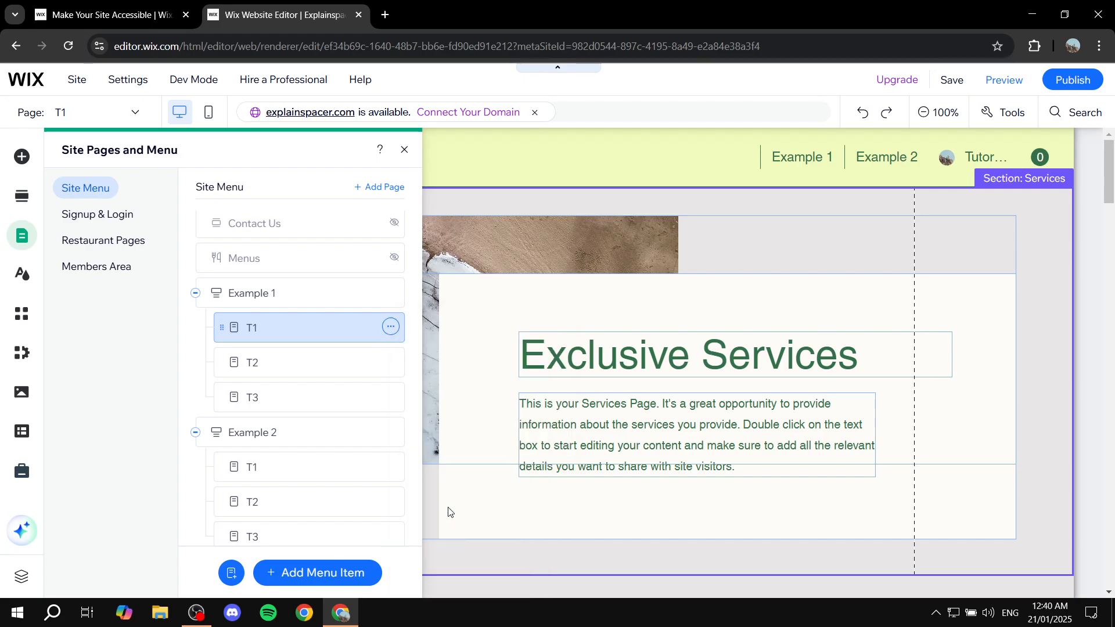
# - Paste the copied page into the site menu by way of Example 2's T1 page and name the new page Test T1
pyautogui.rightClick(347, 331)
pyautogui.scroll(-1, 269, 302)
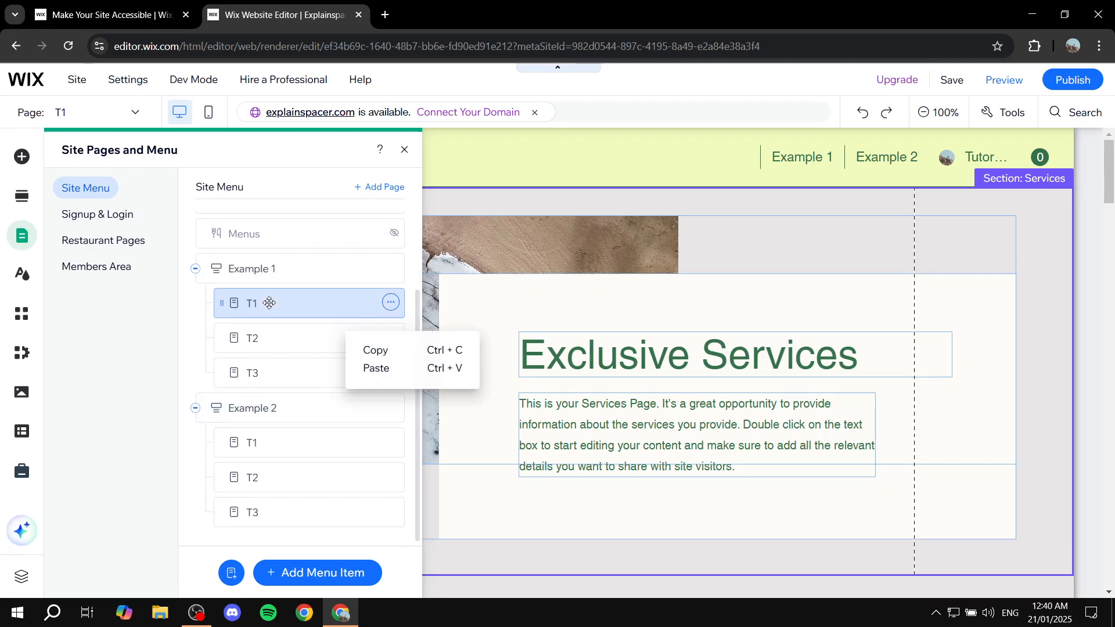
pyautogui.rightClick(287, 452)
pyautogui.rightClick(262, 418)
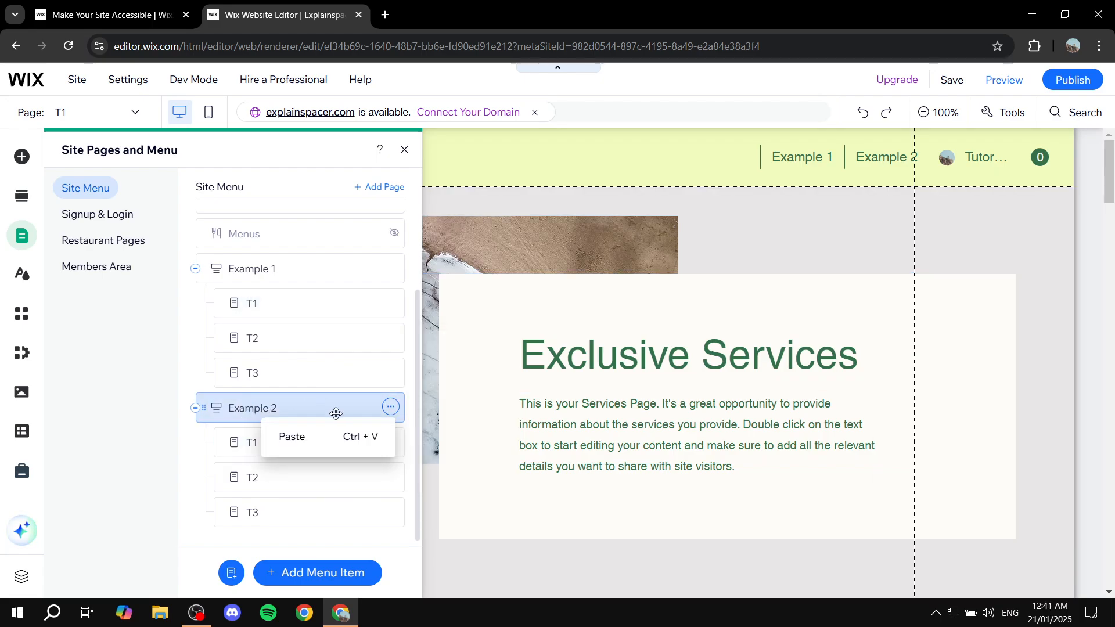
pyautogui.click(311, 442)
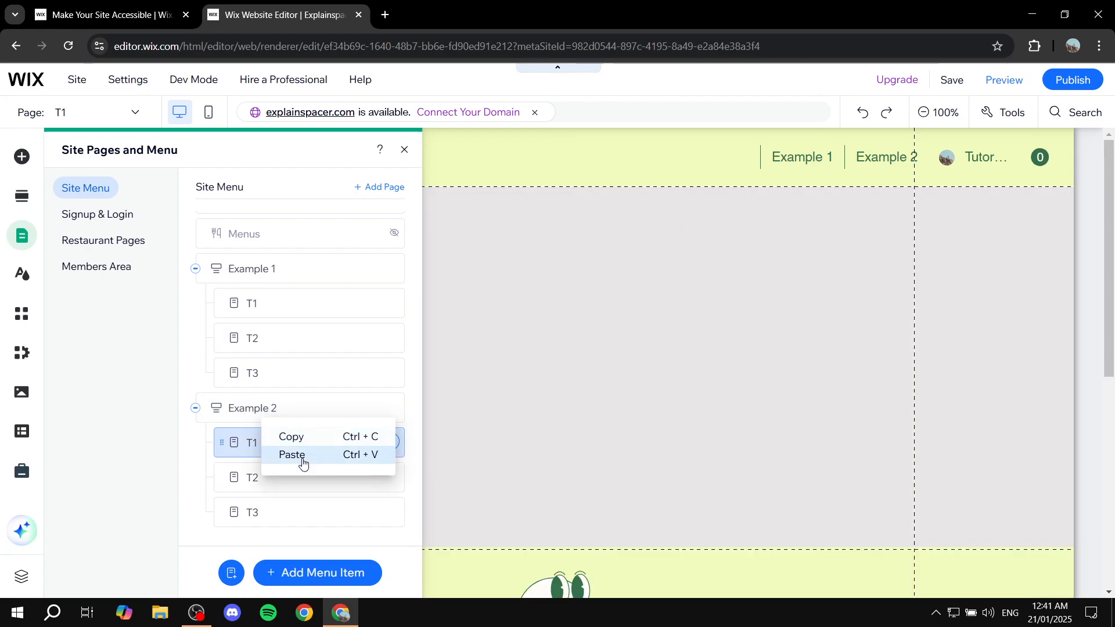
pyautogui.click(301, 458)
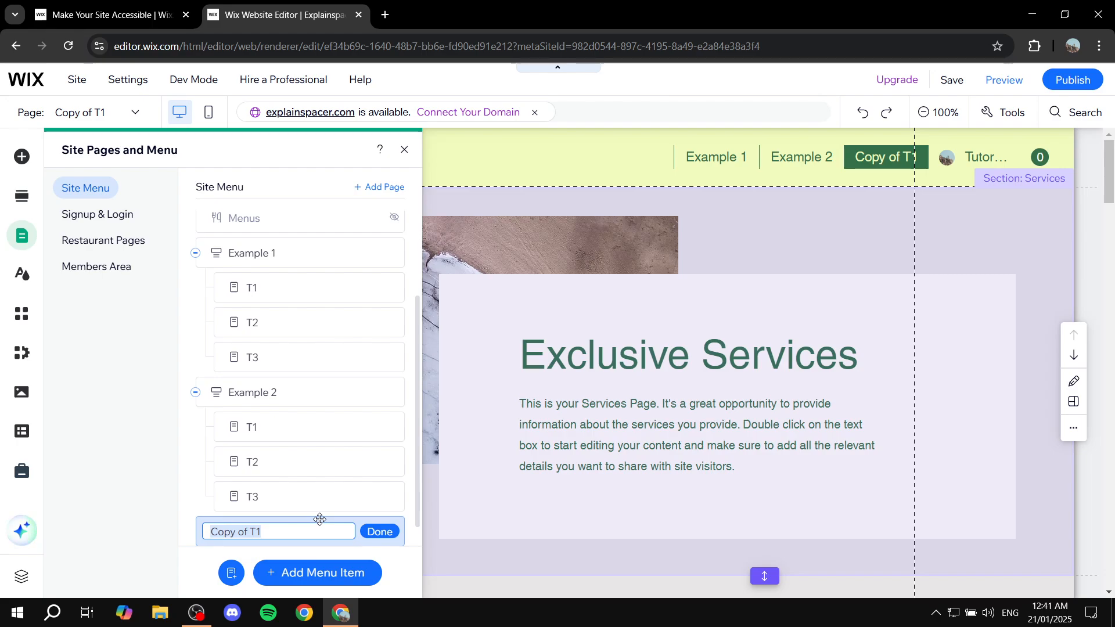
pyautogui.write('Test T1')
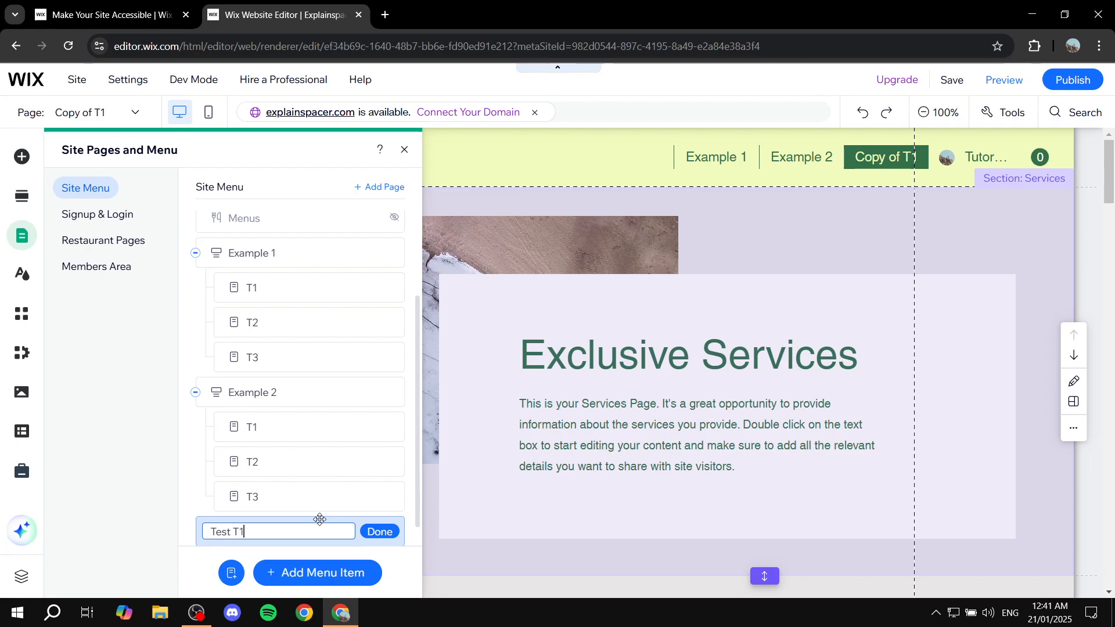
pyautogui.press('Return')
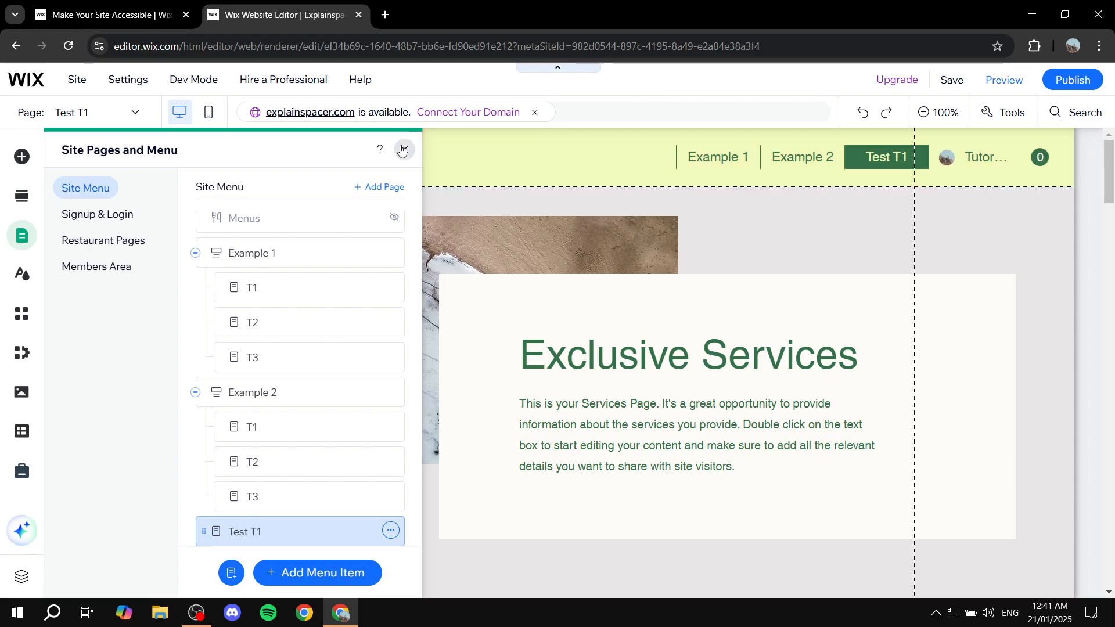
# - Close the page list and review the Test T1 page from its header down to the footer
pyautogui.click(405, 150)
pyautogui.scroll(-15, 542, 249)
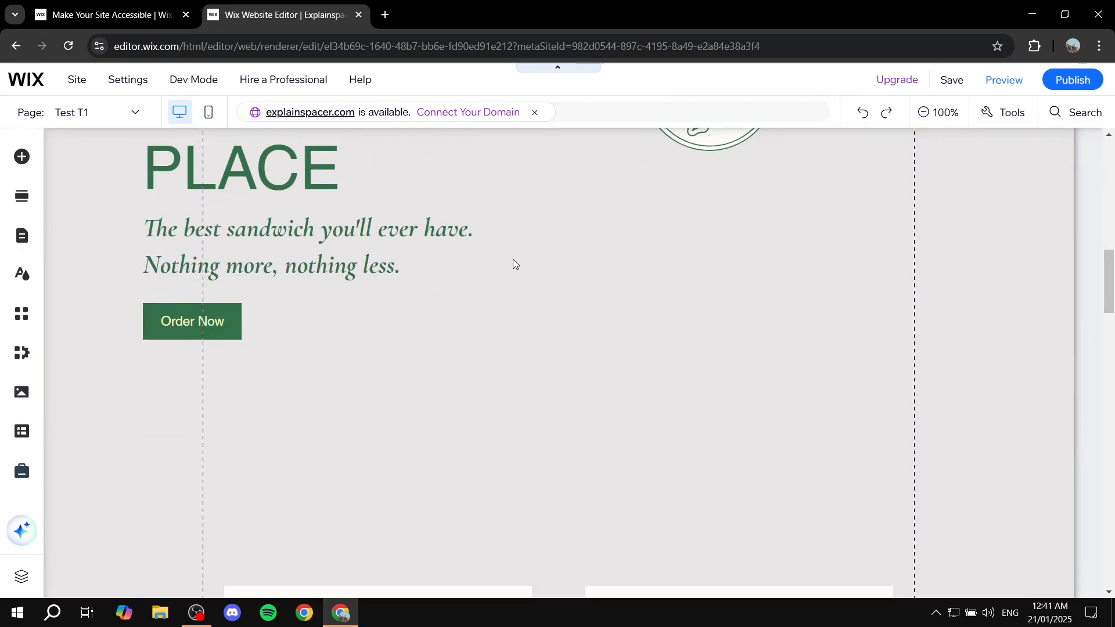
pyautogui.scroll(-5, 453, 250)
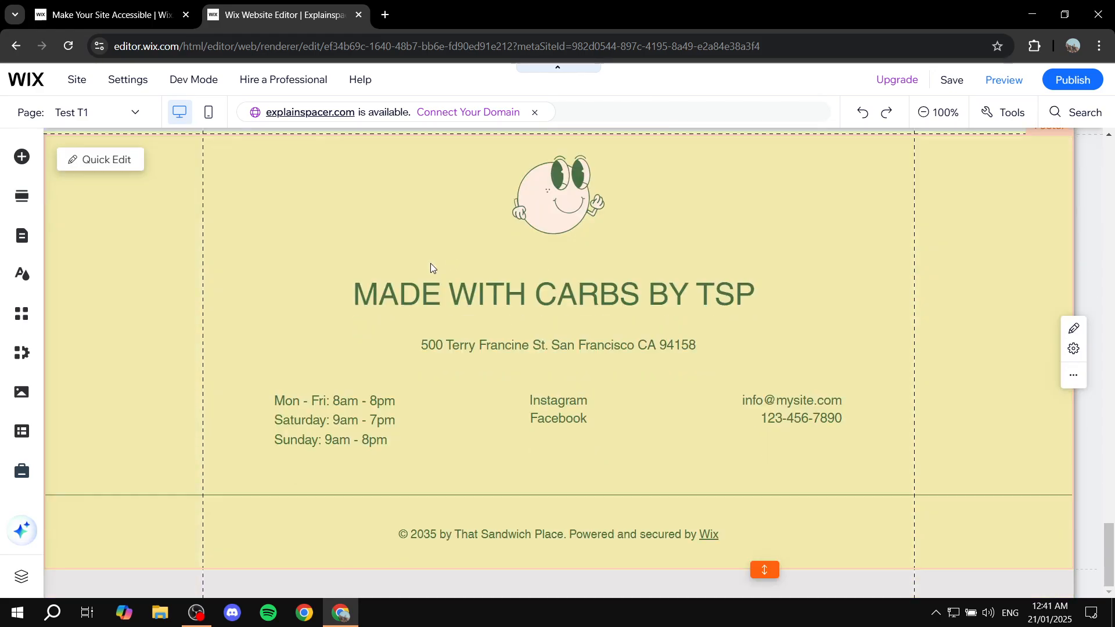
pyautogui.scroll(5, 567, 421)
pyautogui.scroll(10, 457, 437)
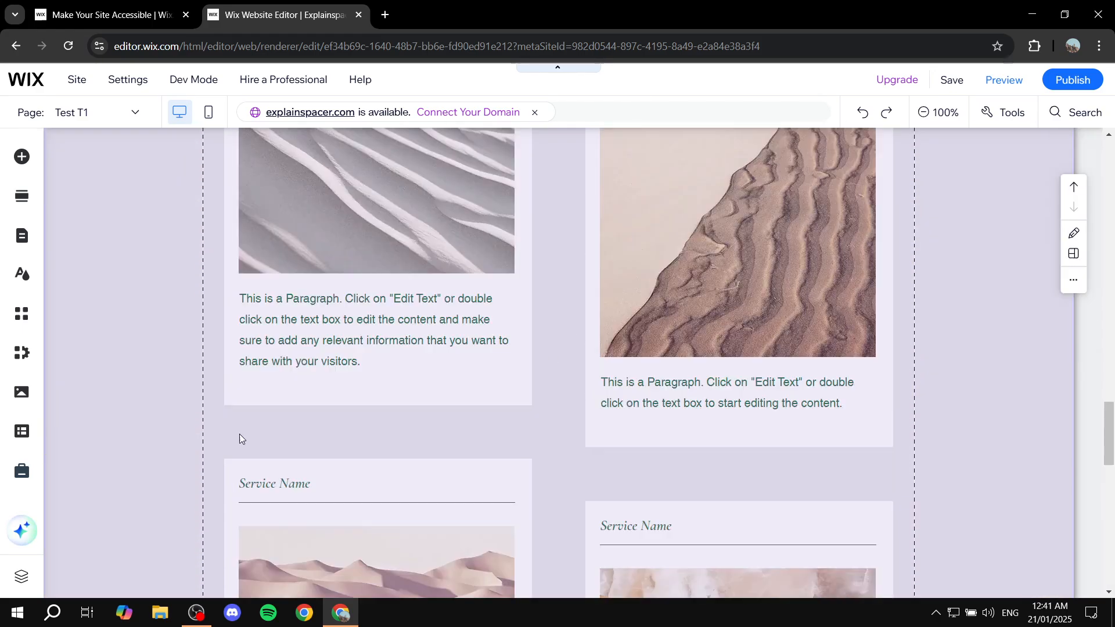
pyautogui.scroll(10, 428, 340)
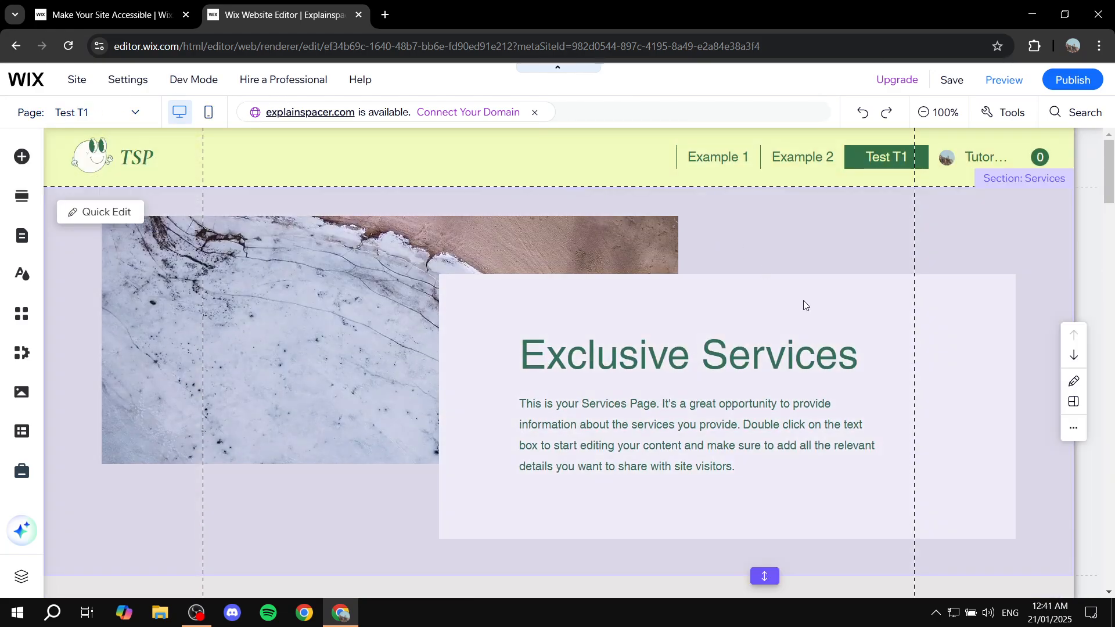
# - Save the site and close the website editor to return to the site's dashboard
pyautogui.hotkey('ctrl', 's')
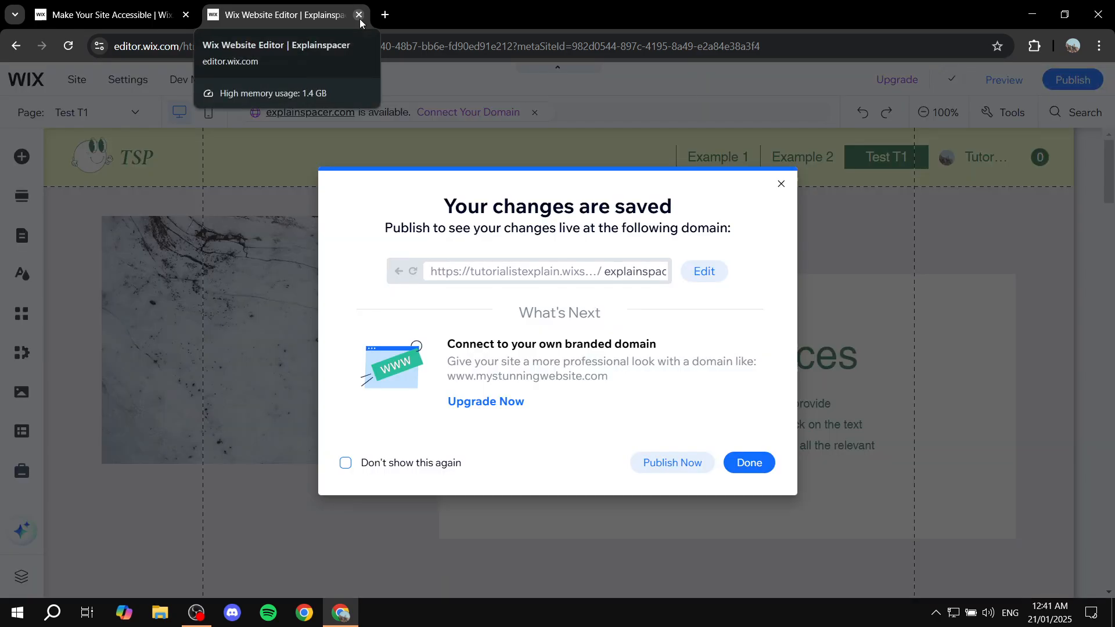
pyautogui.click(359, 15)
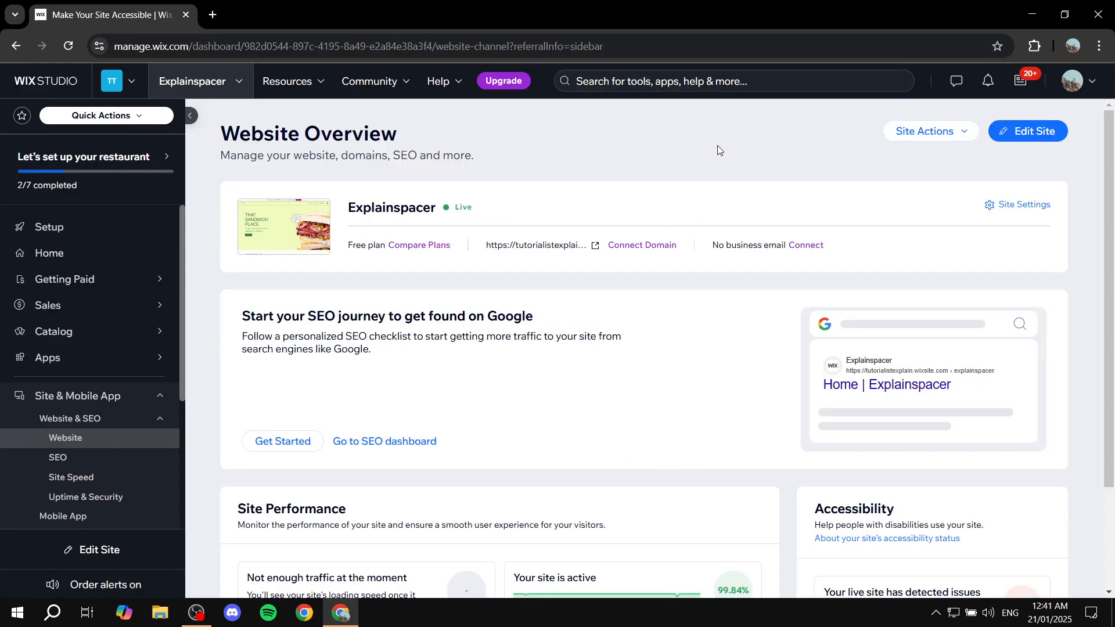